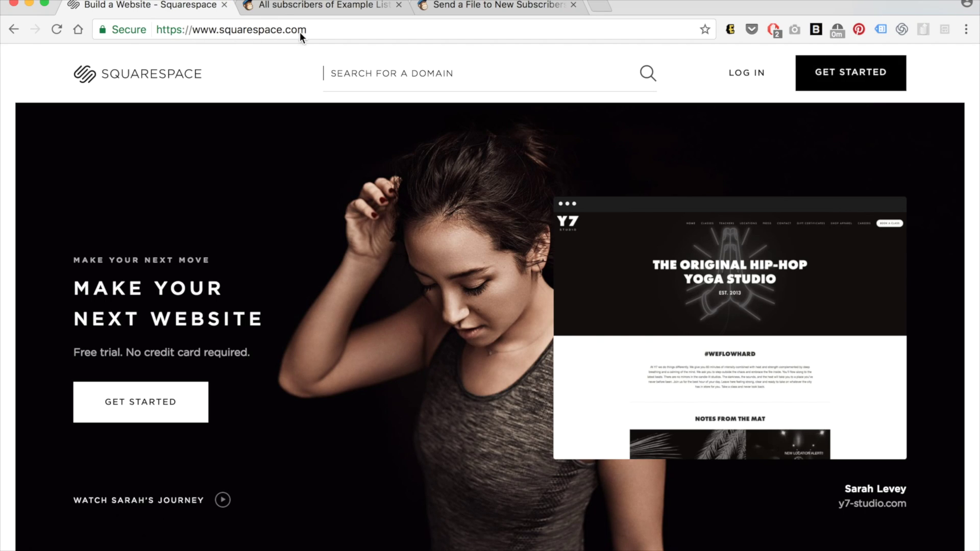
Create a new website from the Bedford template.
left_click(853, 73)
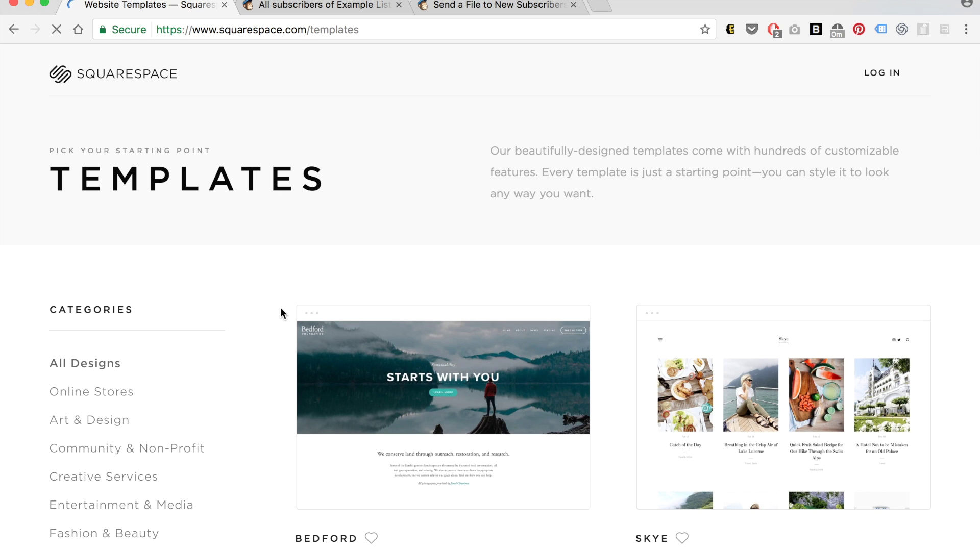
mouse_move(442, 407)
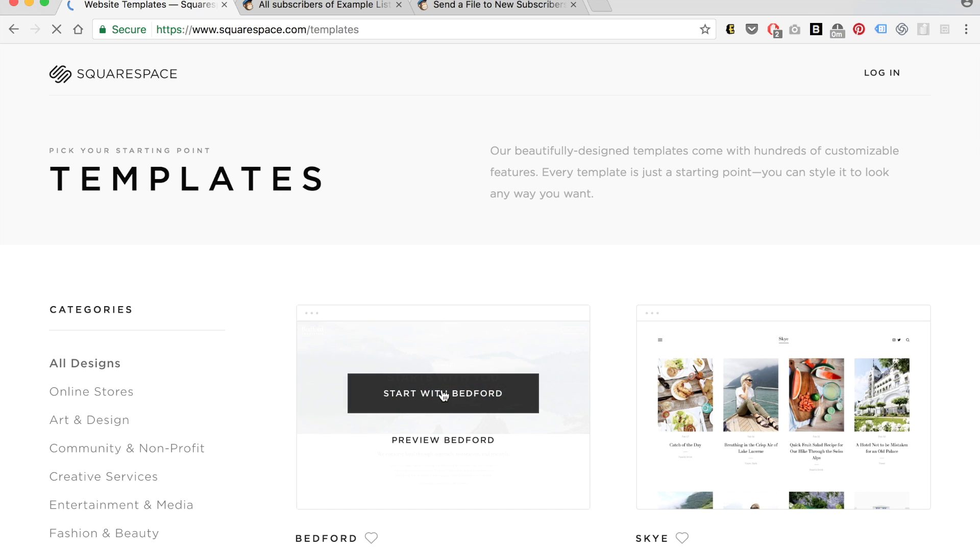
left_click(443, 393)
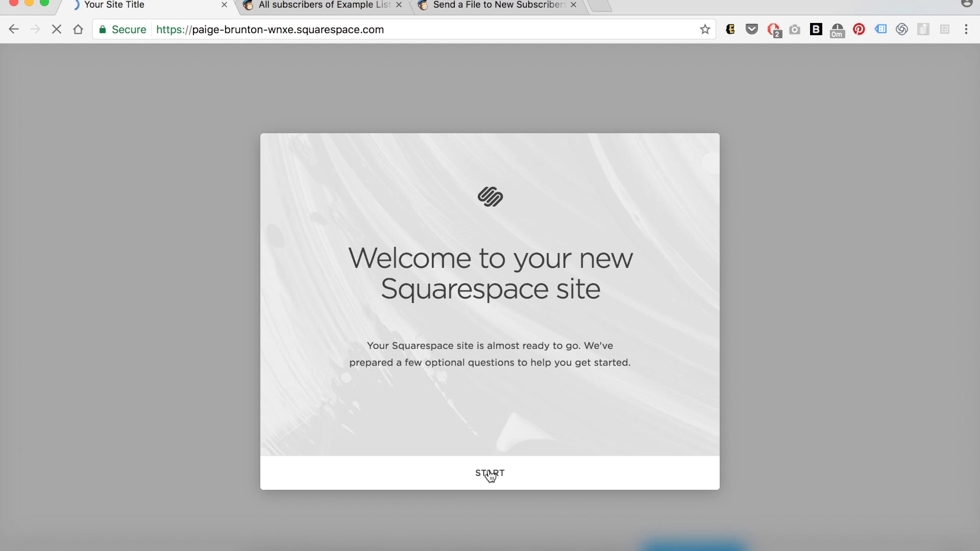
Skip the topic, goals and audience questions and title the site 'Example Site'.
left_click(490, 474)
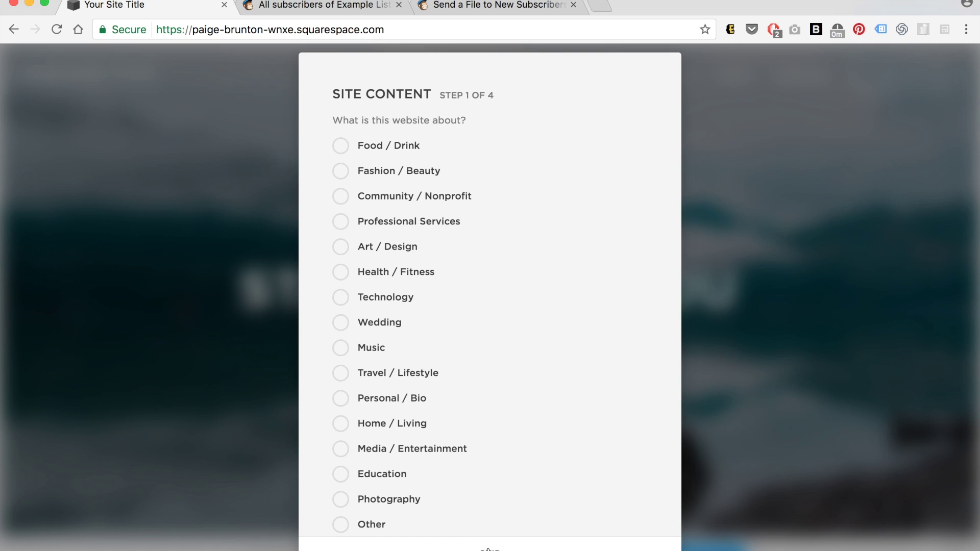
left_click(488, 548)
left_click(576, 516)
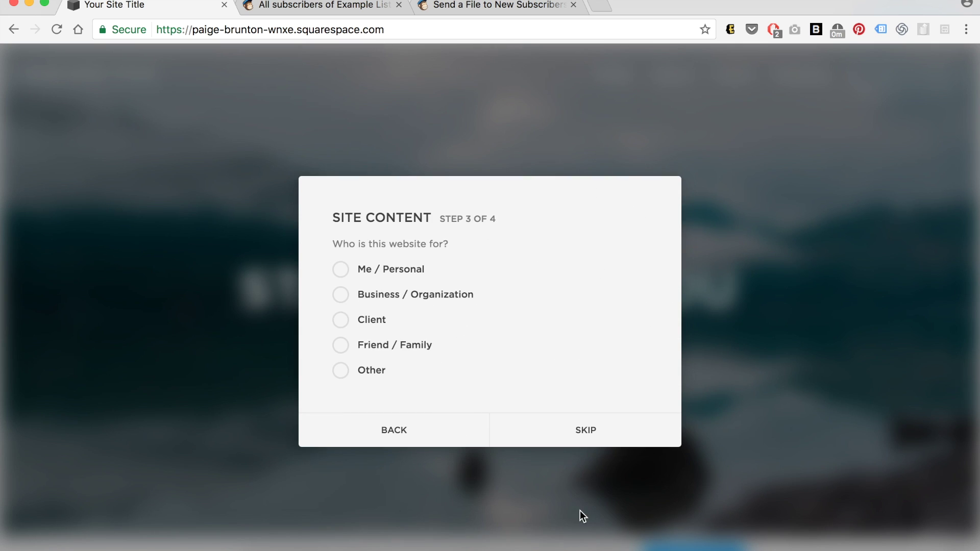
left_click(581, 437)
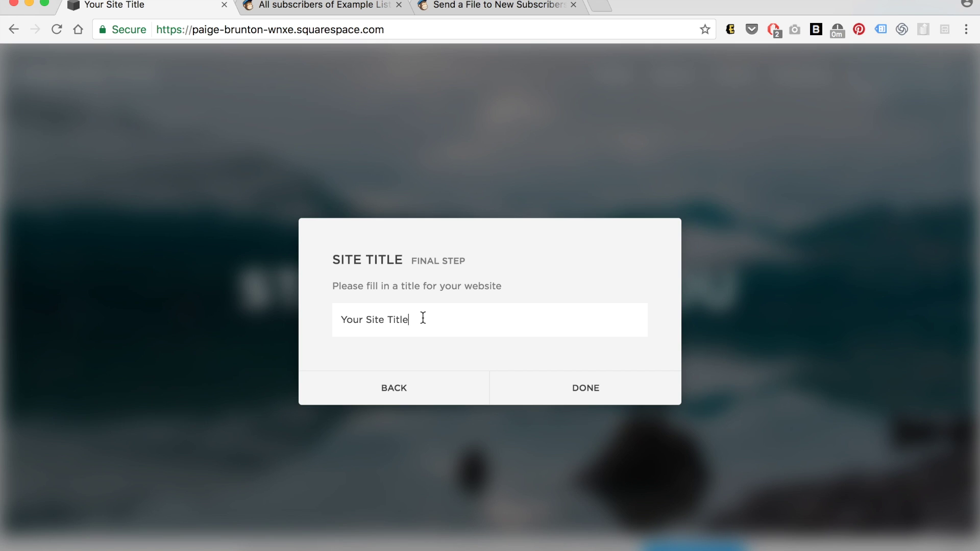
triple_click(423, 318)
type("Example Site")
left_click(562, 393)
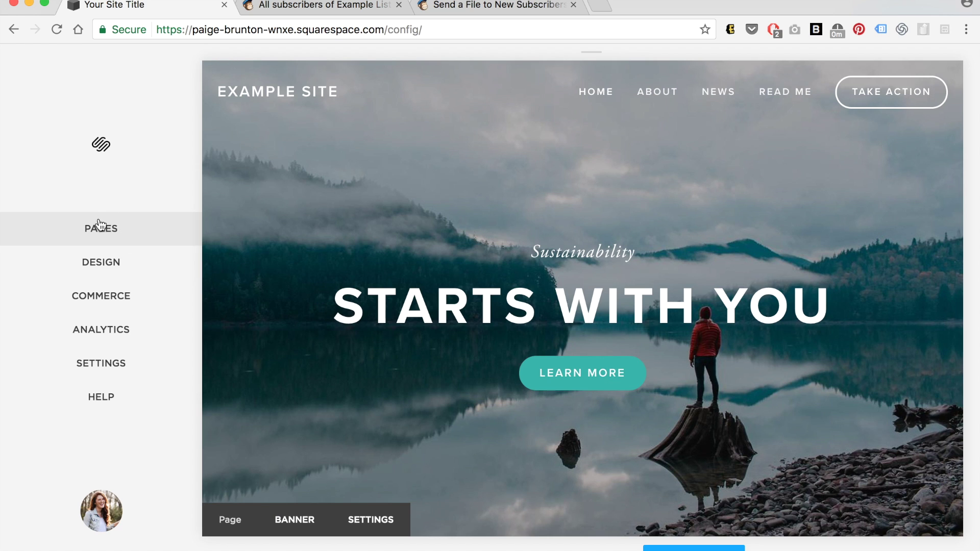
Add a cover page named 'Example Cover' to the Main Navigation.
left_click(131, 229)
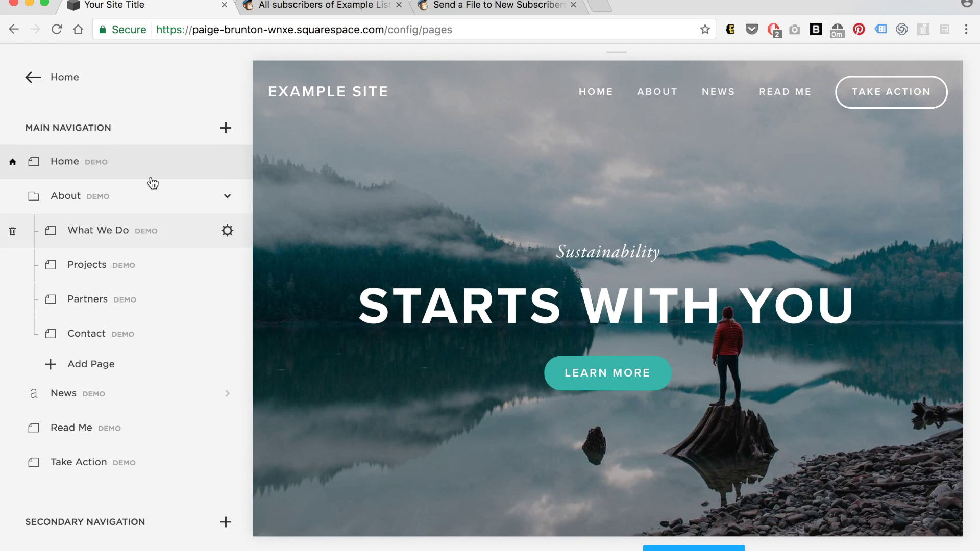
left_click(227, 132)
left_click(503, 189)
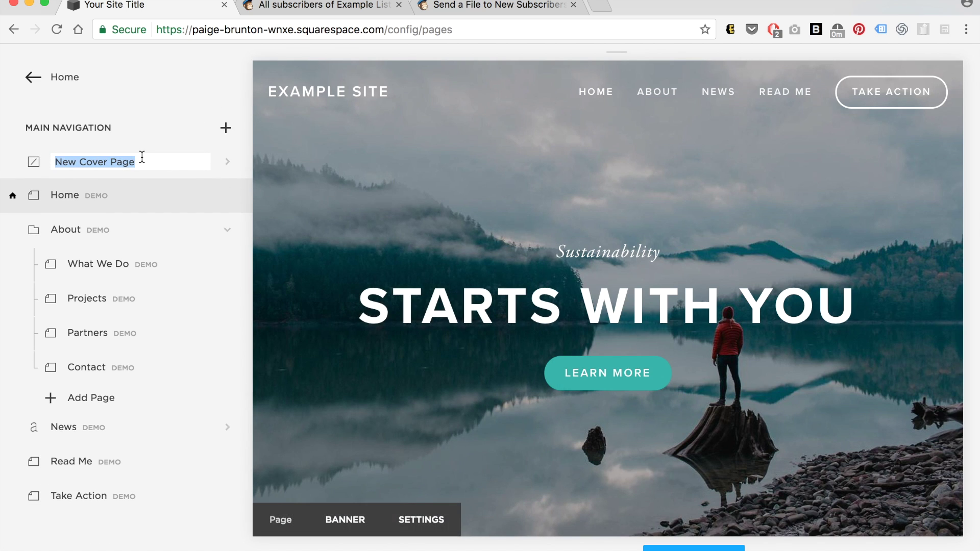
type("Example")
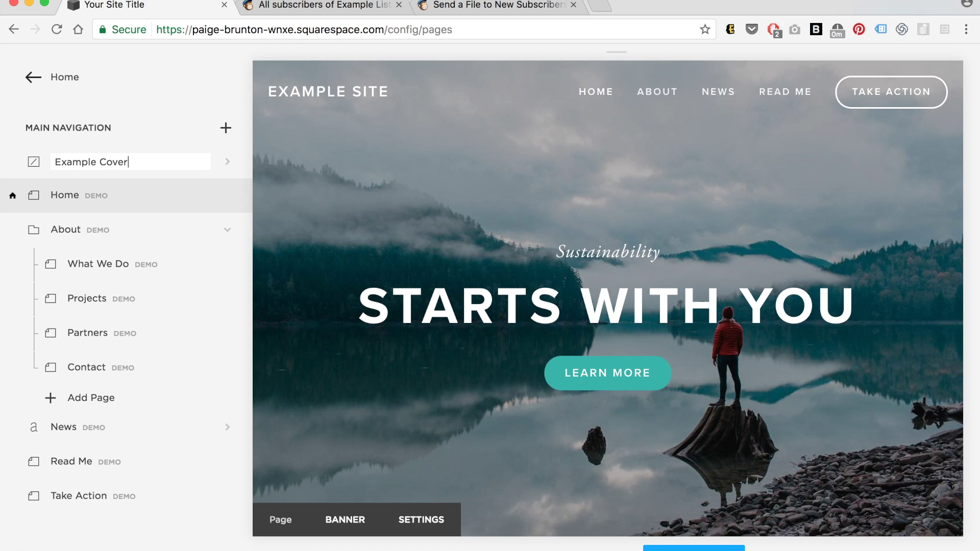
key("Return")
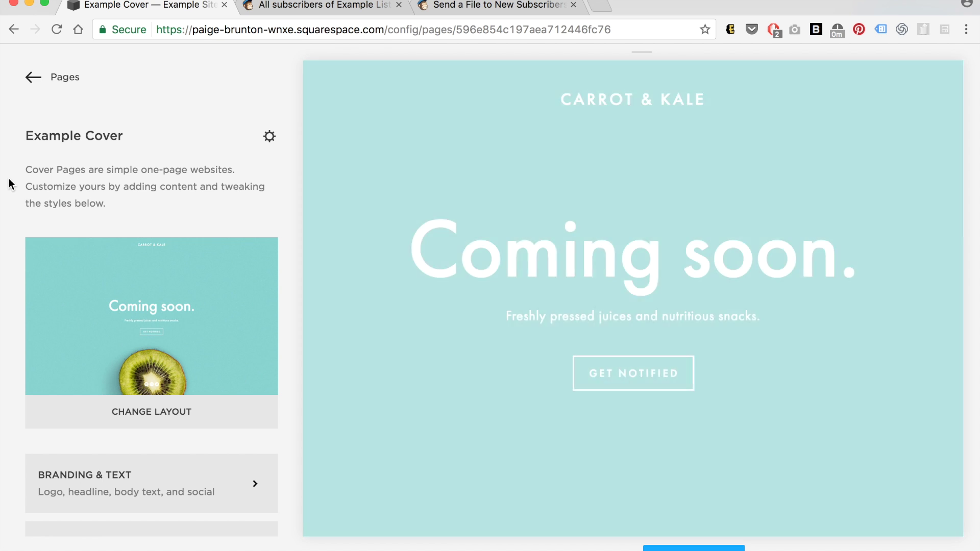
Browse the cover layouts, keep the Cover layout, and open Branding & Text.
left_click(97, 411)
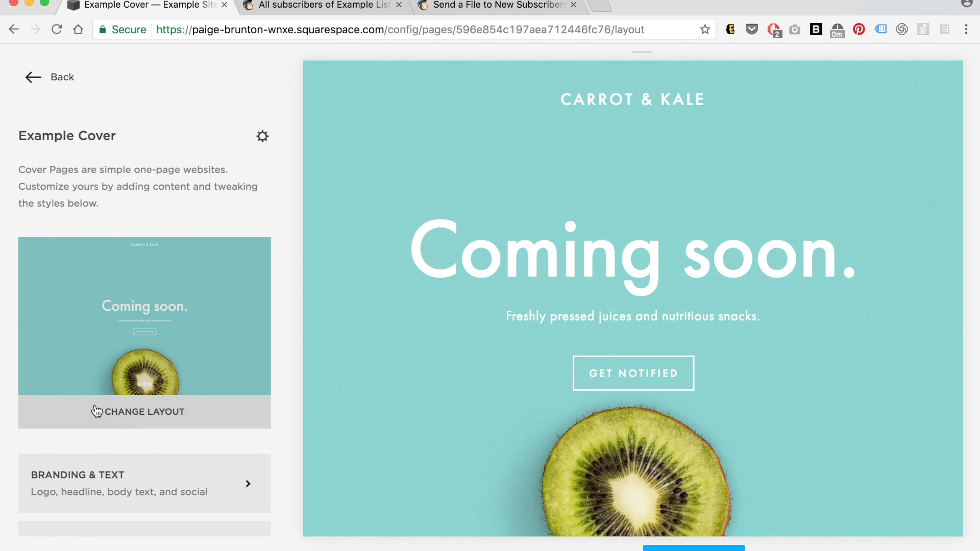
scroll(143, 373, "down", 6)
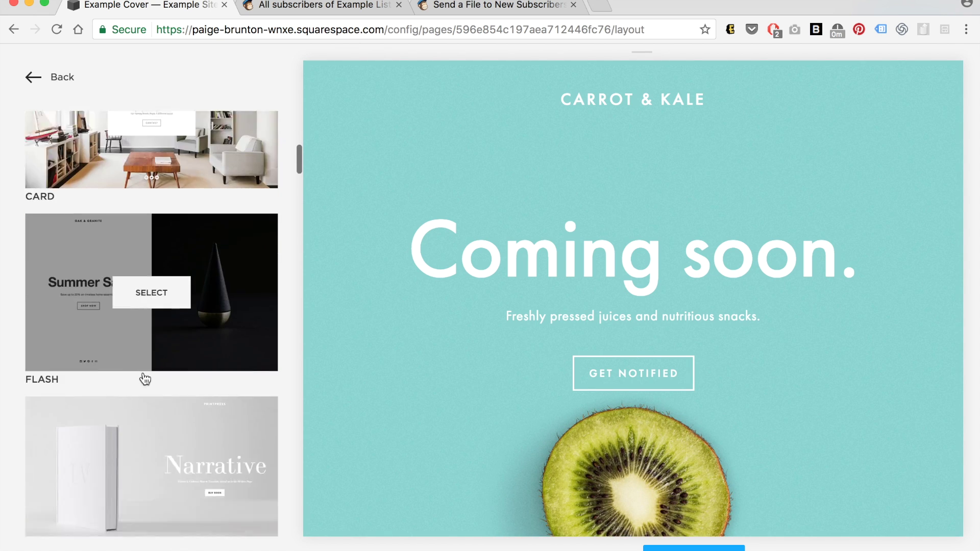
scroll(144, 379, "down", 15)
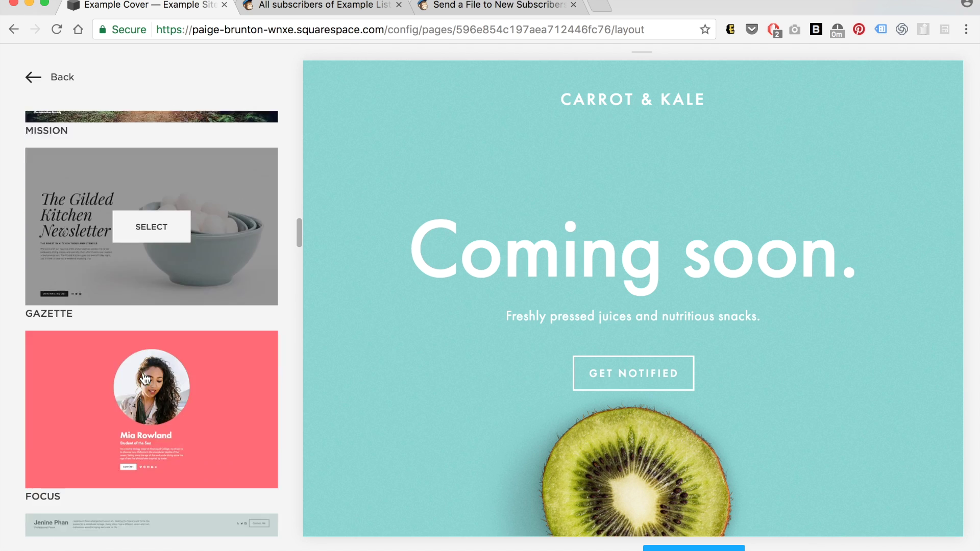
scroll(144, 379, "up", 20)
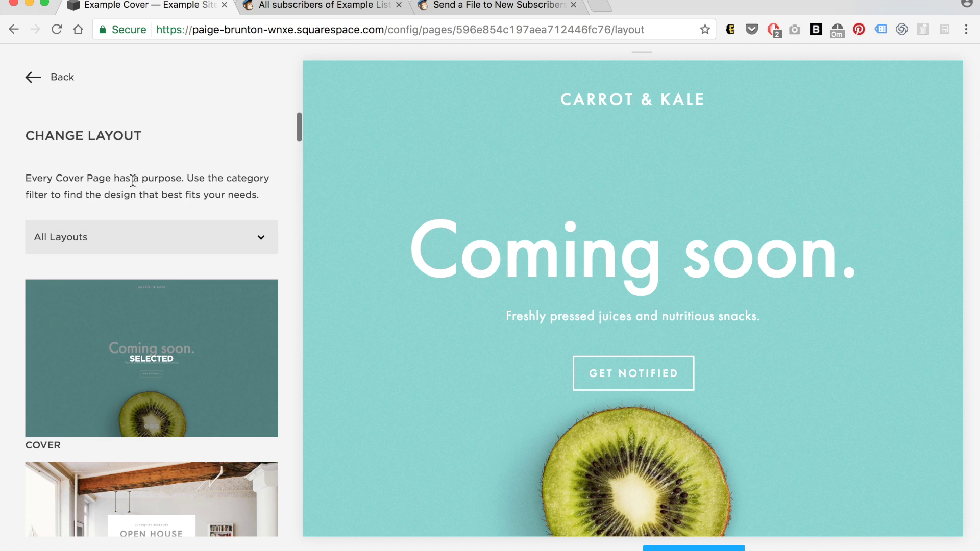
left_click(60, 77)
scroll(9, 291, "down", 5)
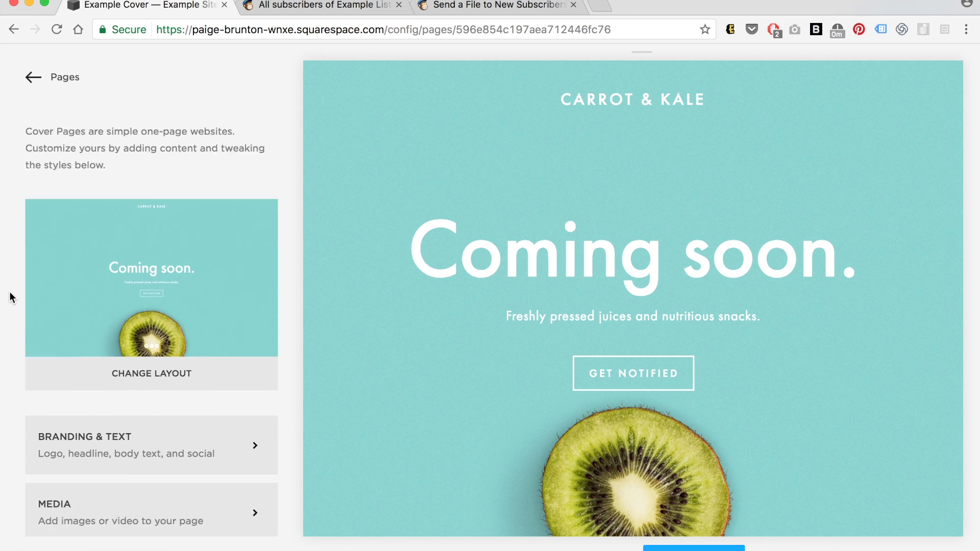
left_click(68, 337)
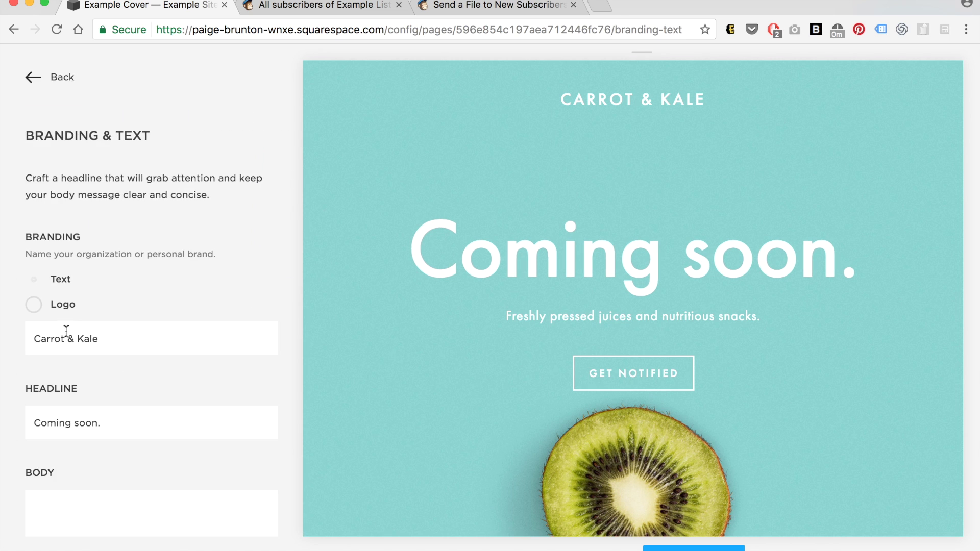
Change the branding to 'Squarespace help' and the headline to 'Free download available'.
triple_click(72, 337)
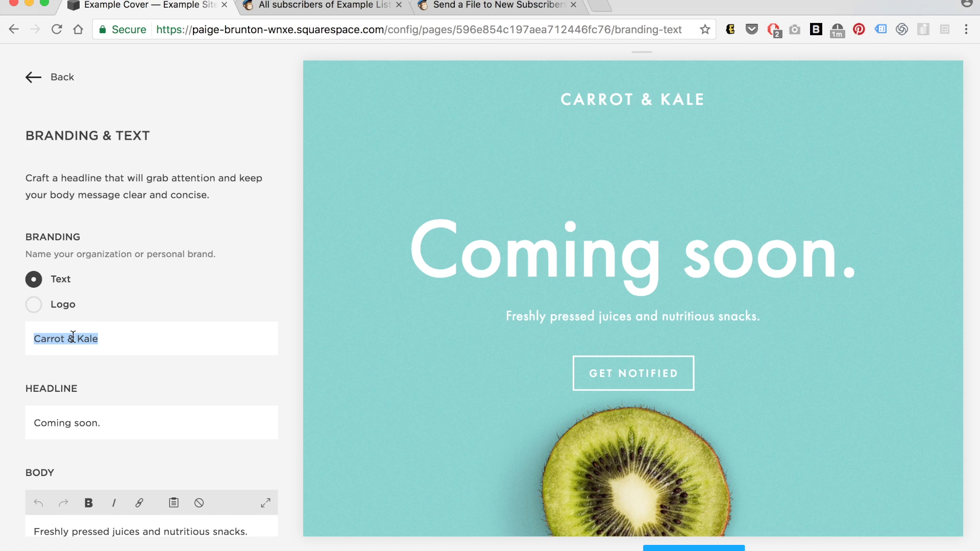
type("Squarespace help")
scroll(140, 353, "down", 3)
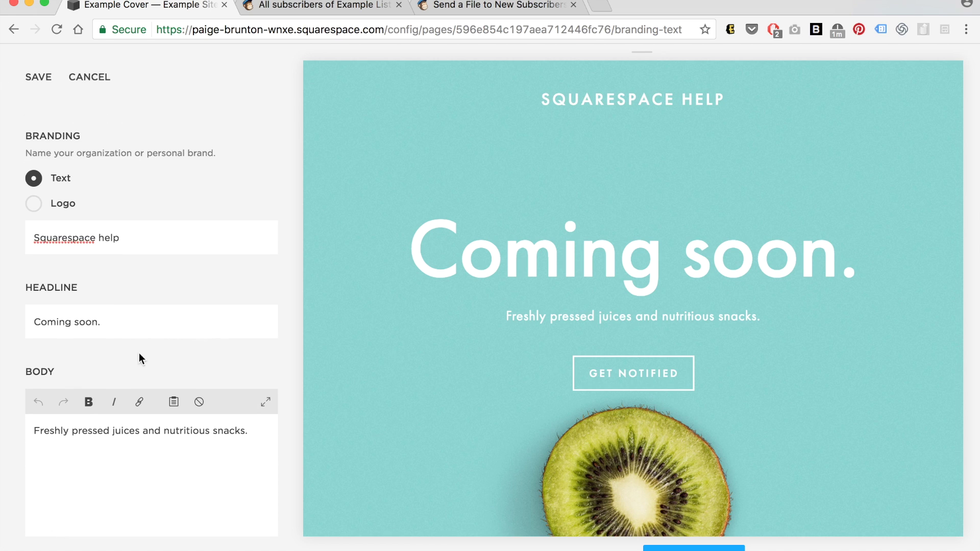
double_click(107, 319)
triple_click(108, 319)
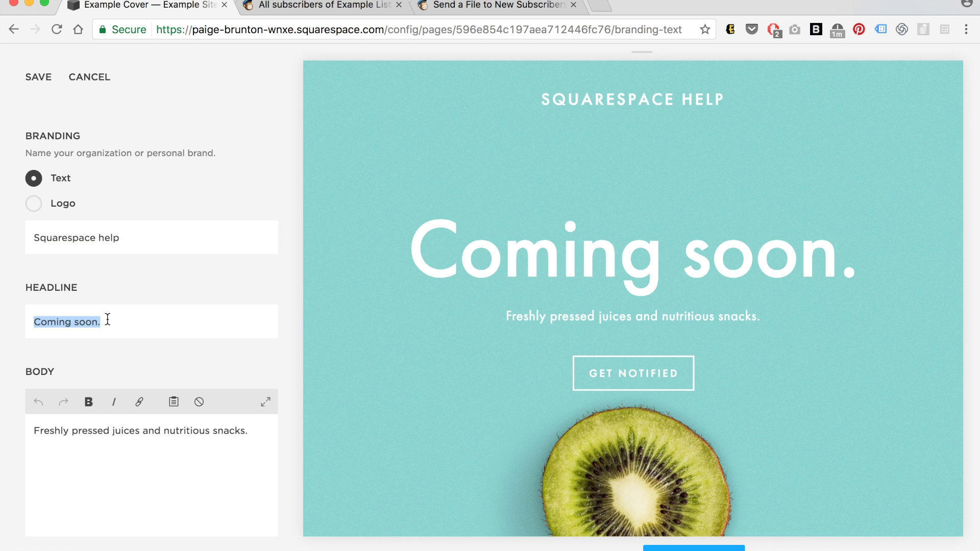
type("Free")
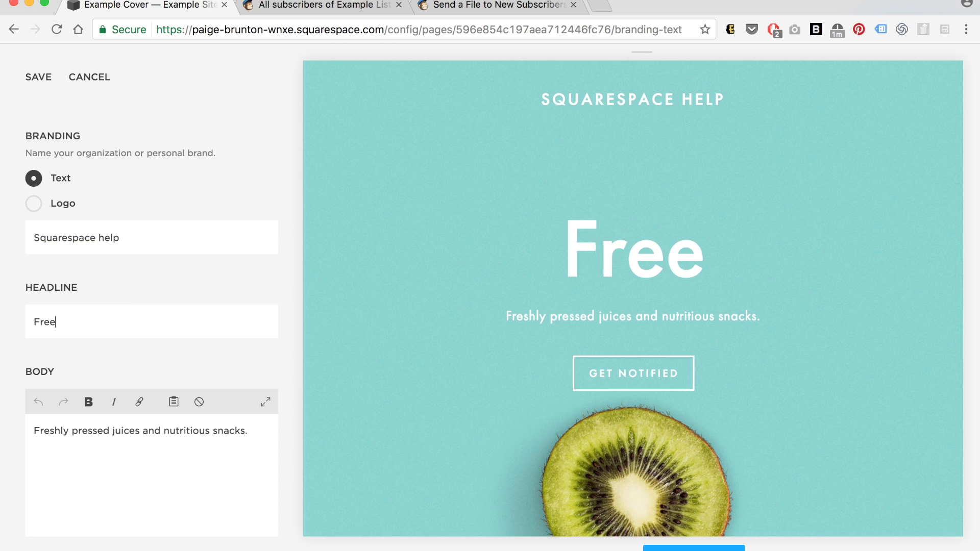
type(" download available")
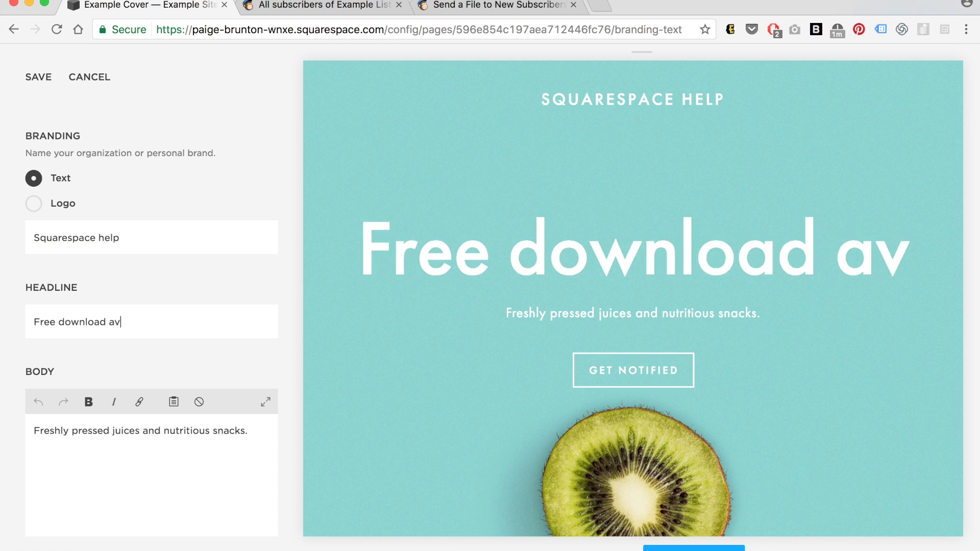
Replace the body with the download-details text, fix 'lok' to 'look', and save.
triple_click(116, 431)
type("Details ")
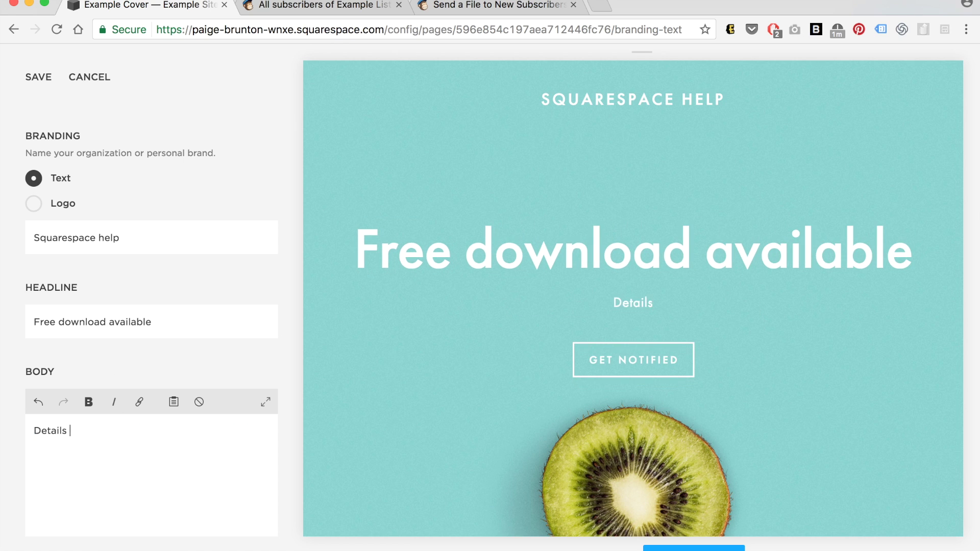
type("about my download")
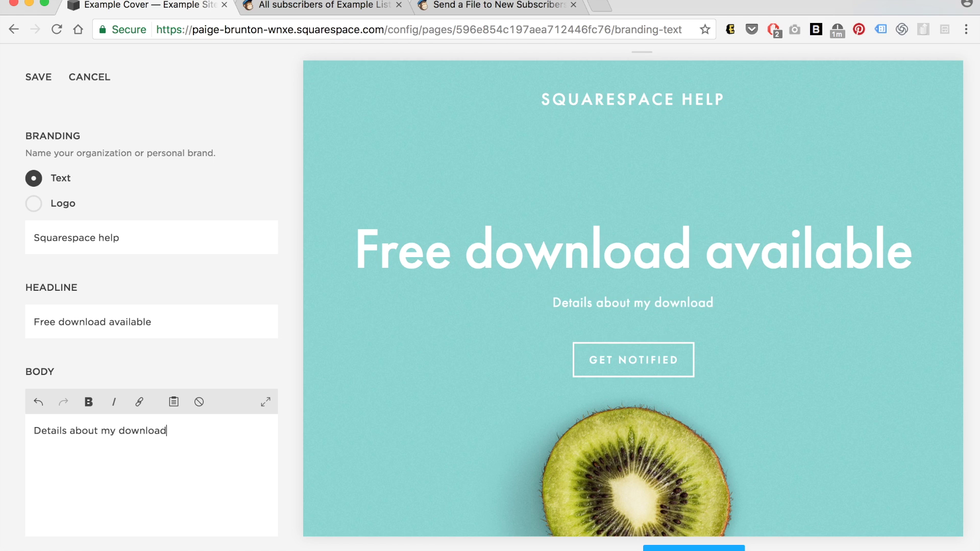
type(" go right here")
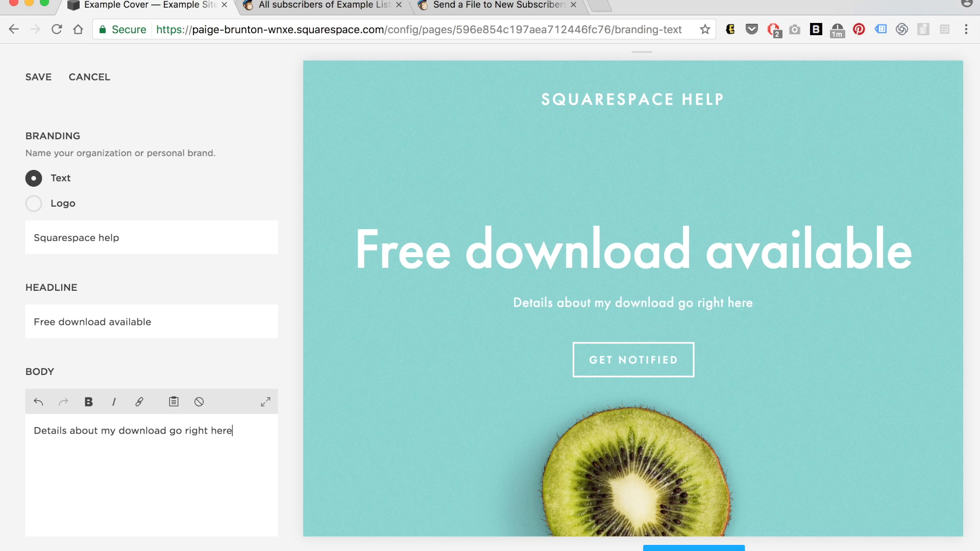
type("! This is")
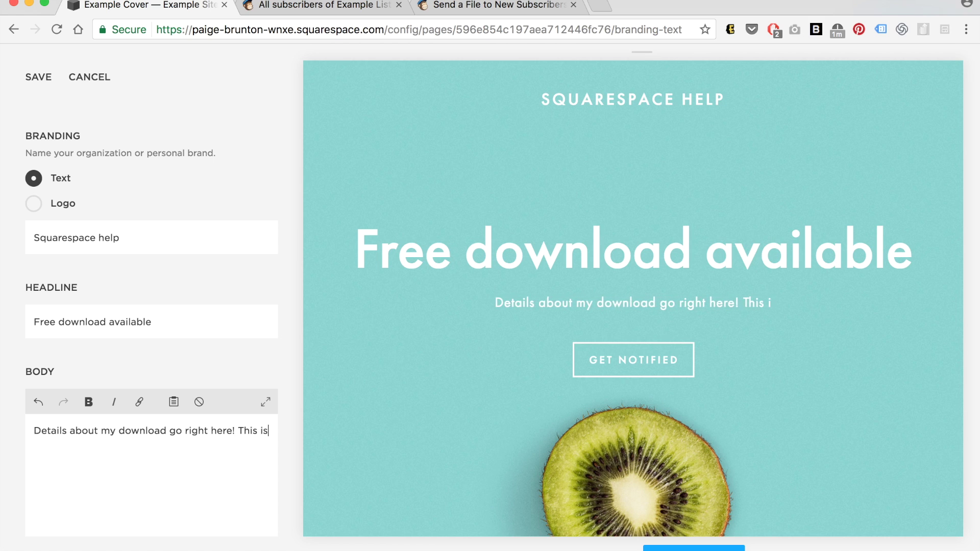
type(" what subscribe")
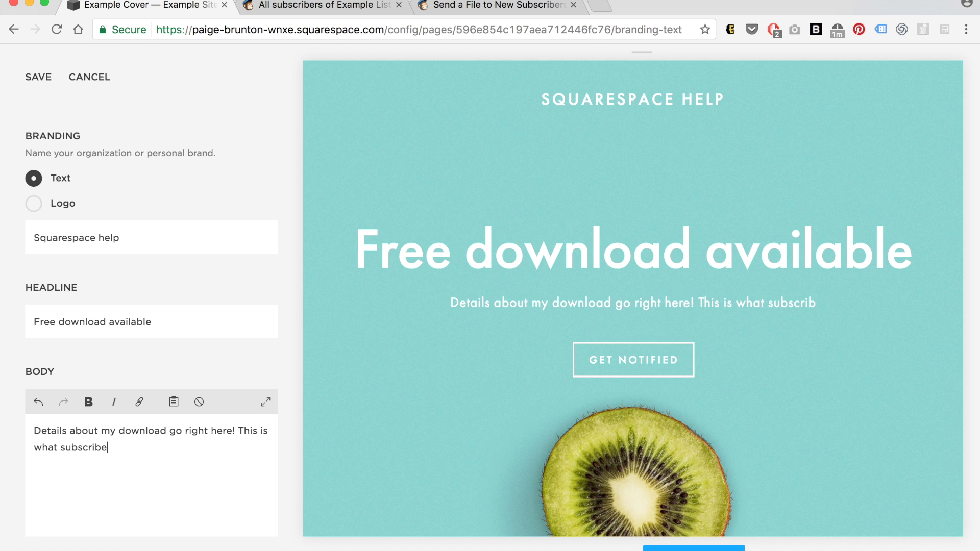
type("rs can lok forw")
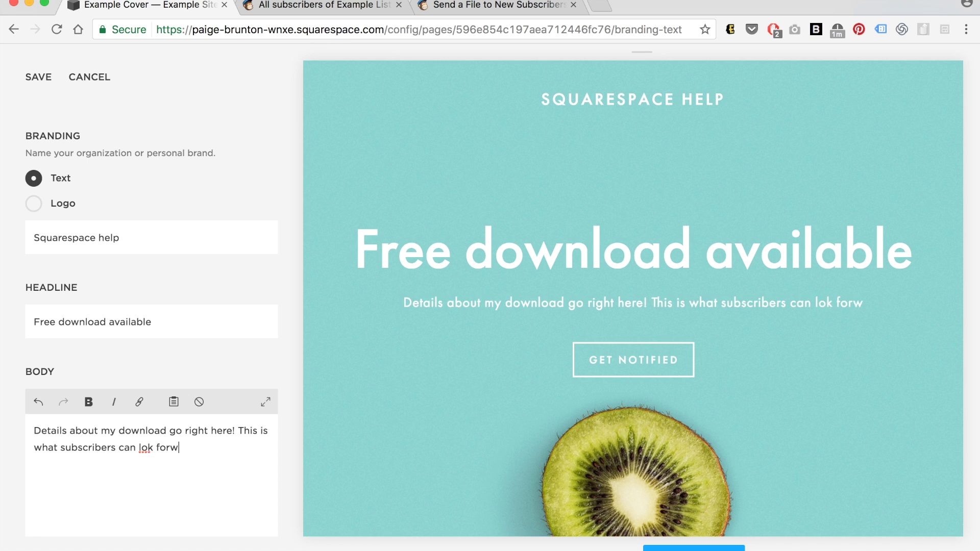
type("ard to.")
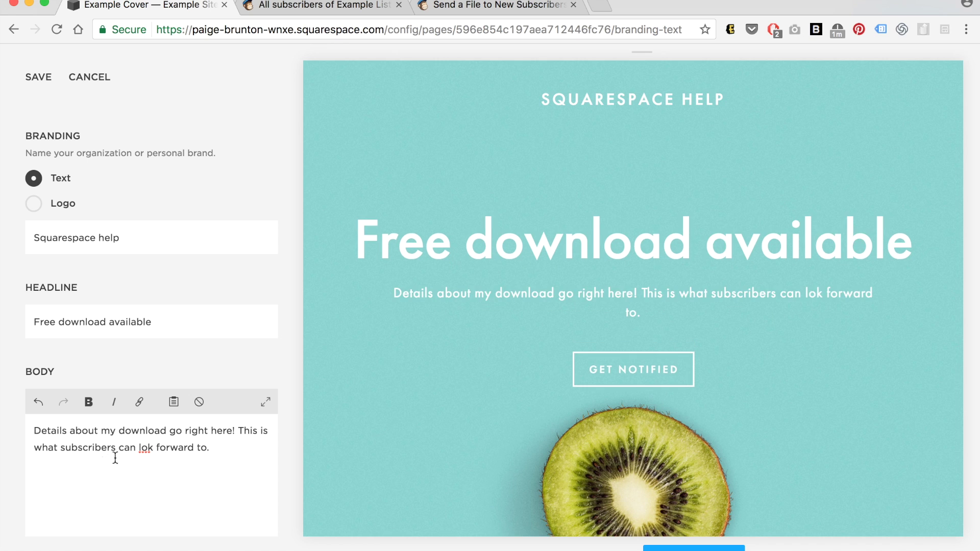
left_click(146, 448)
type("o")
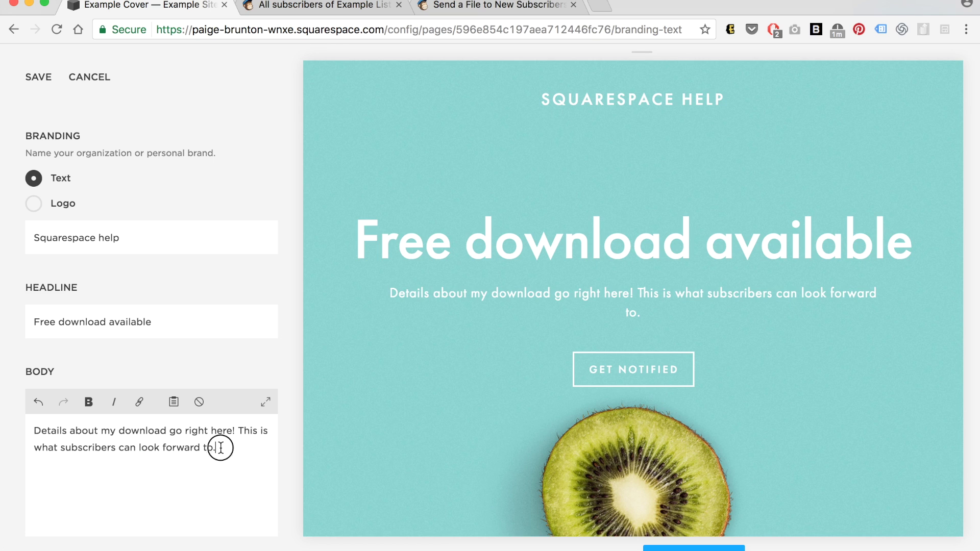
scroll(221, 447, "down", 2)
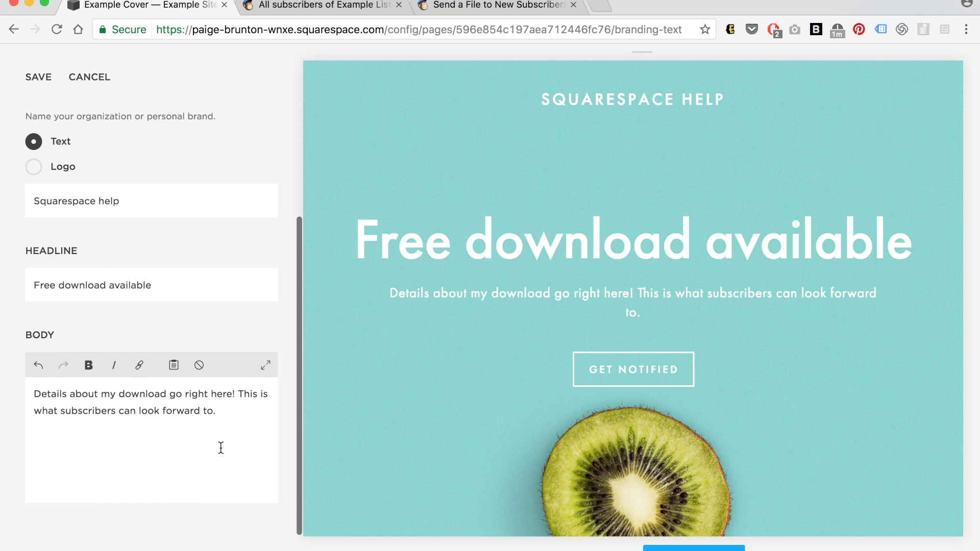
left_click(41, 78)
left_click(40, 78)
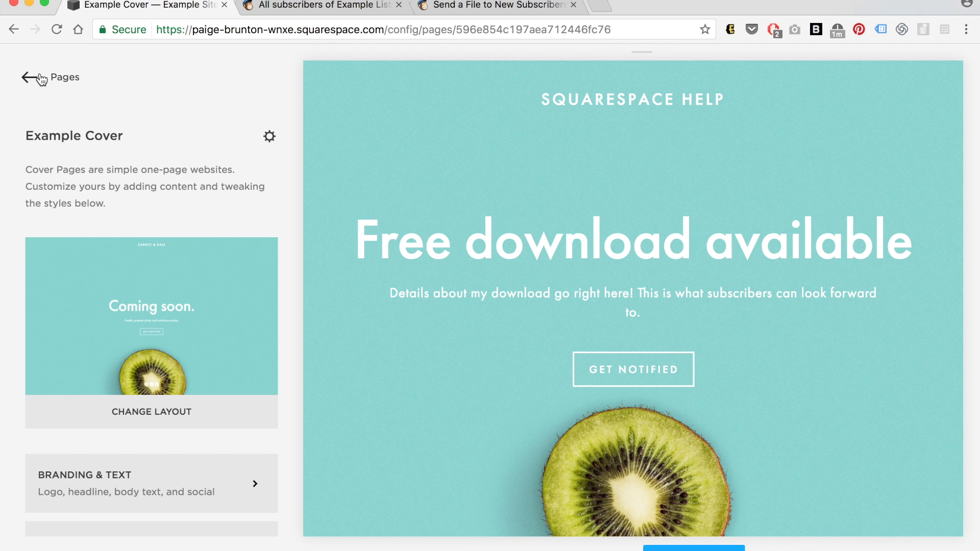
Review the cover page's Media settings, then return to the settings list.
scroll(23, 394, "down", 5)
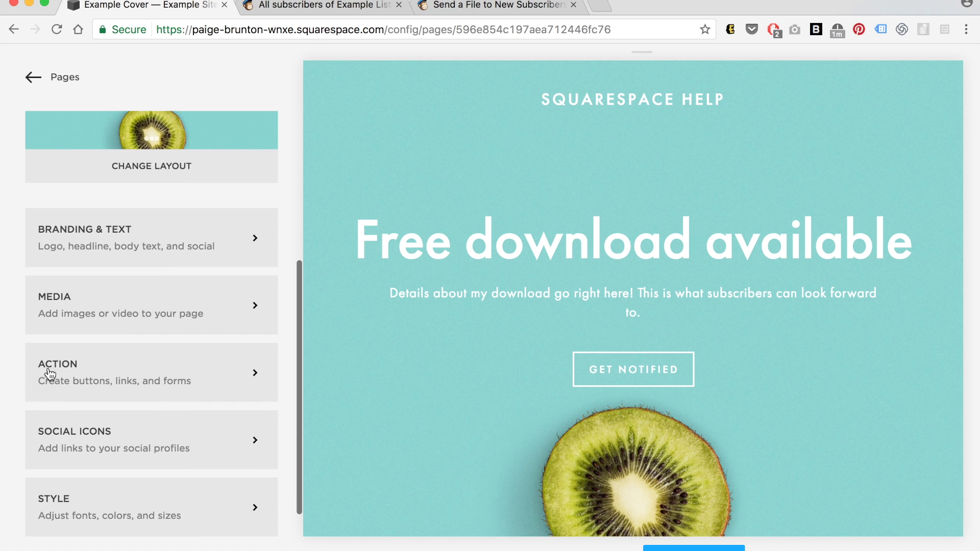
left_click(148, 304)
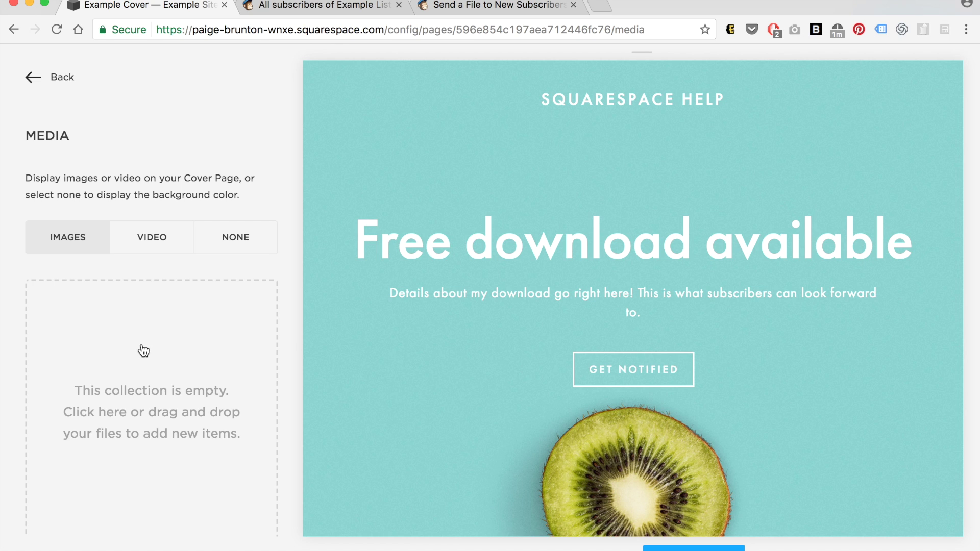
left_click(60, 77)
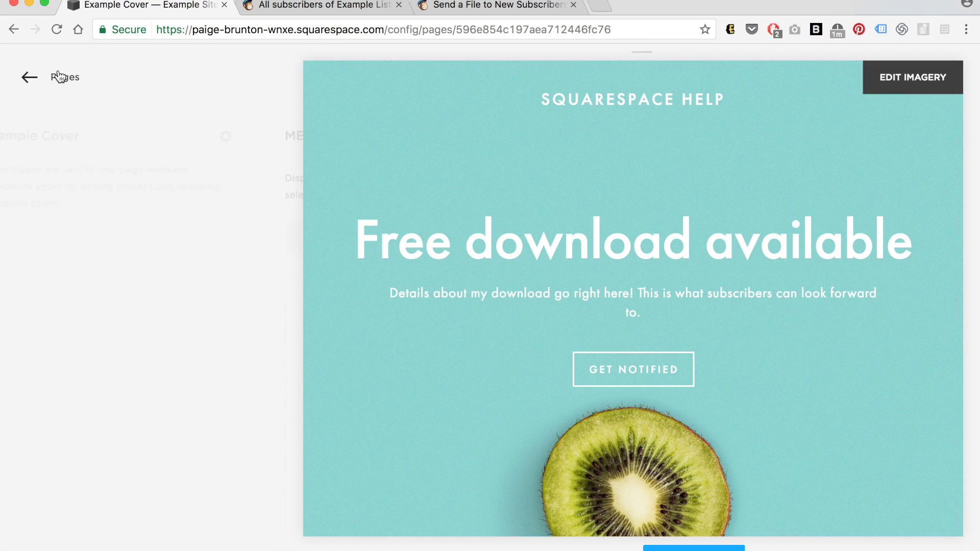
scroll(12, 327, "down", 5)
scroll(11, 327, "down", 2)
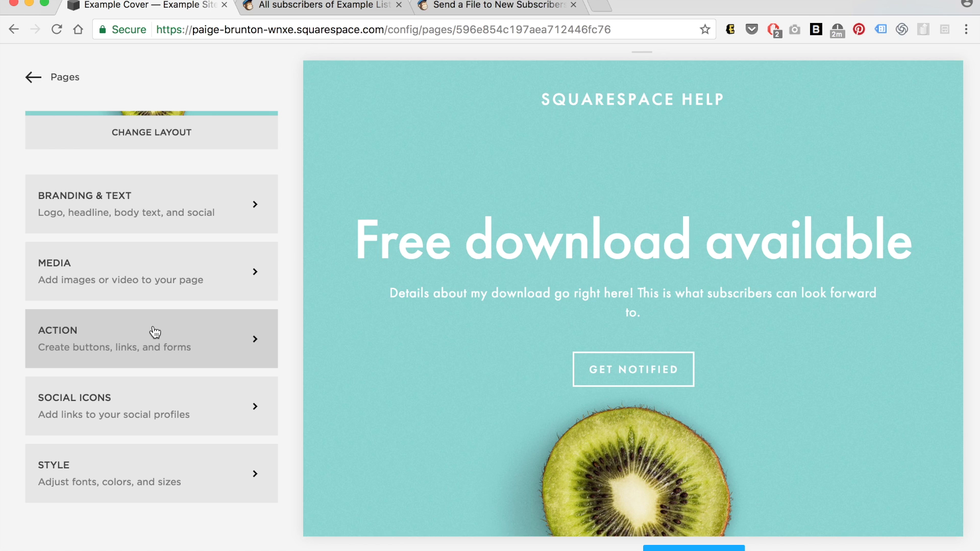
Load mailchimp.com in the help article tab.
left_click(508, 7)
left_click(499, 29)
type("m")
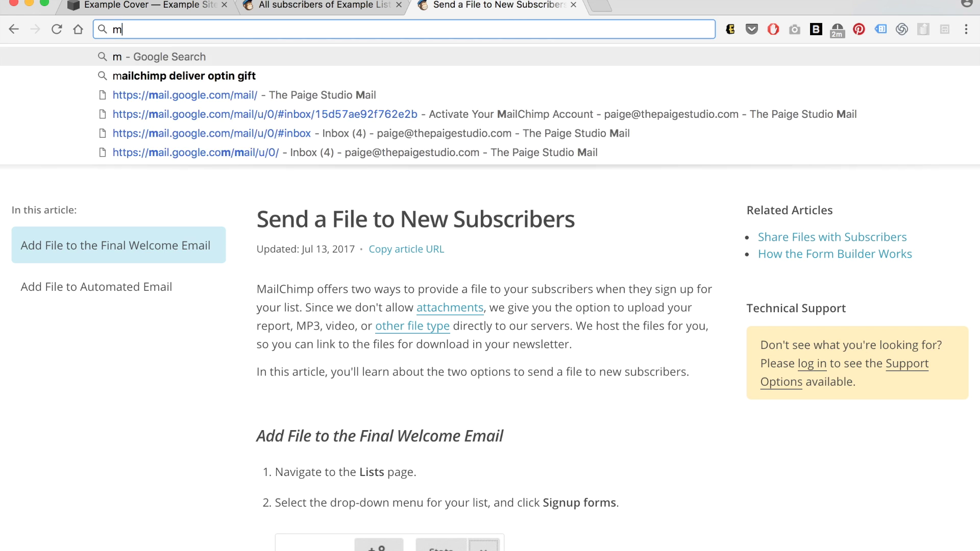
type("ailchimp.com")
key("Return")
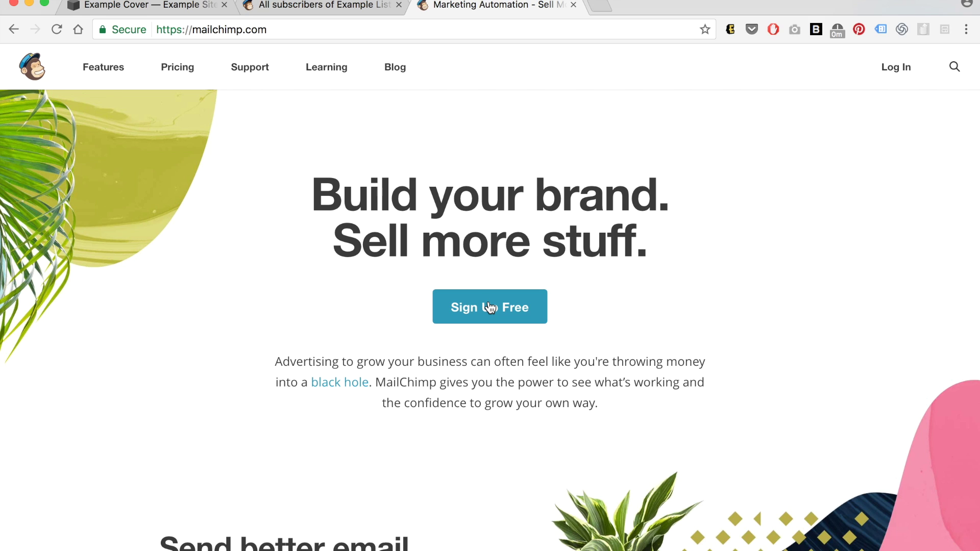
Open the Mailchimp account dashboard via Sign Up Free.
left_click(490, 308)
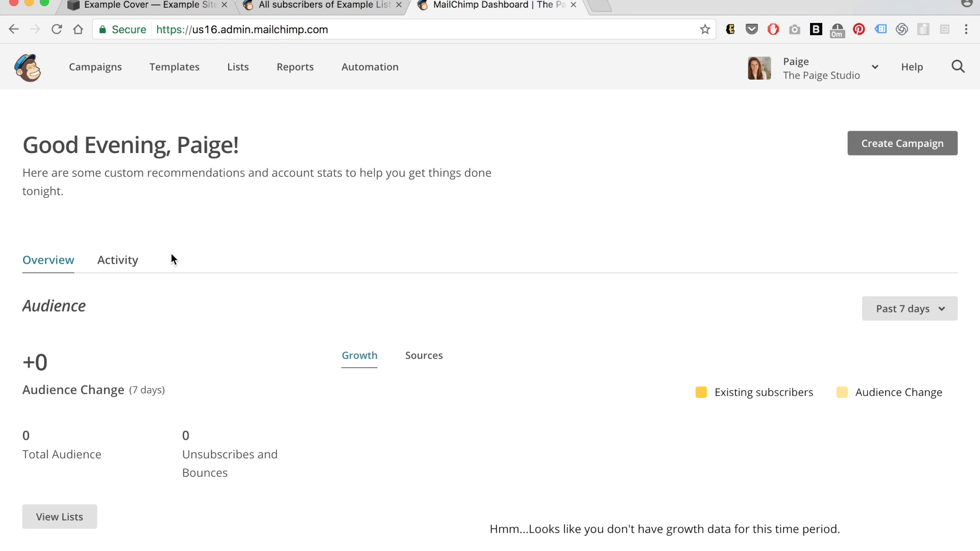
Begin creating a new Mailchimp list, then return to Lists without saving.
left_click(239, 70)
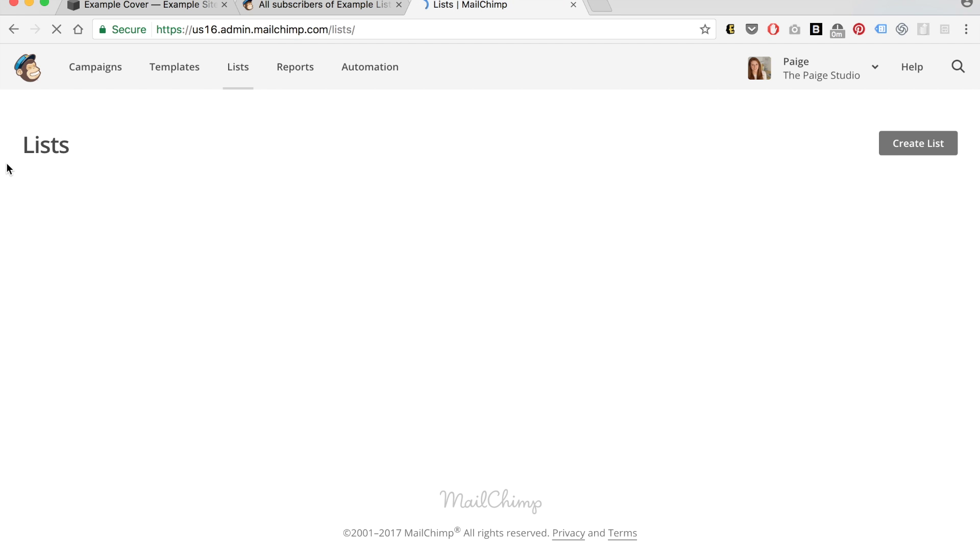
left_click(913, 148)
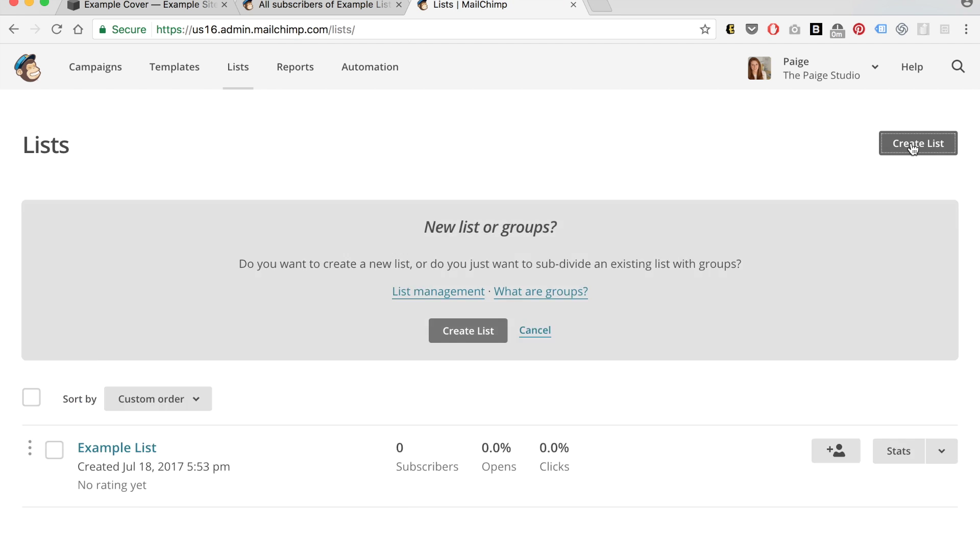
left_click(467, 333)
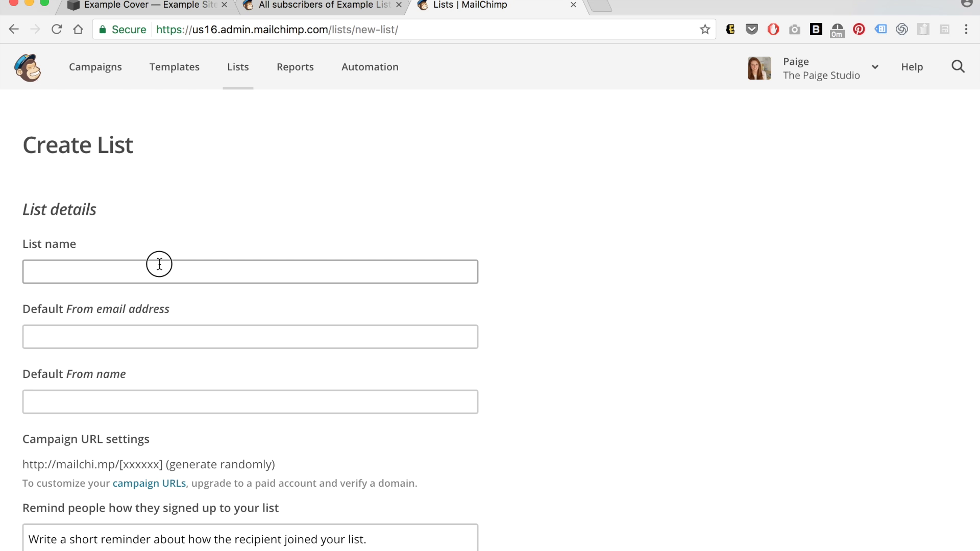
left_click(158, 266)
scroll(122, 273, "down", 20)
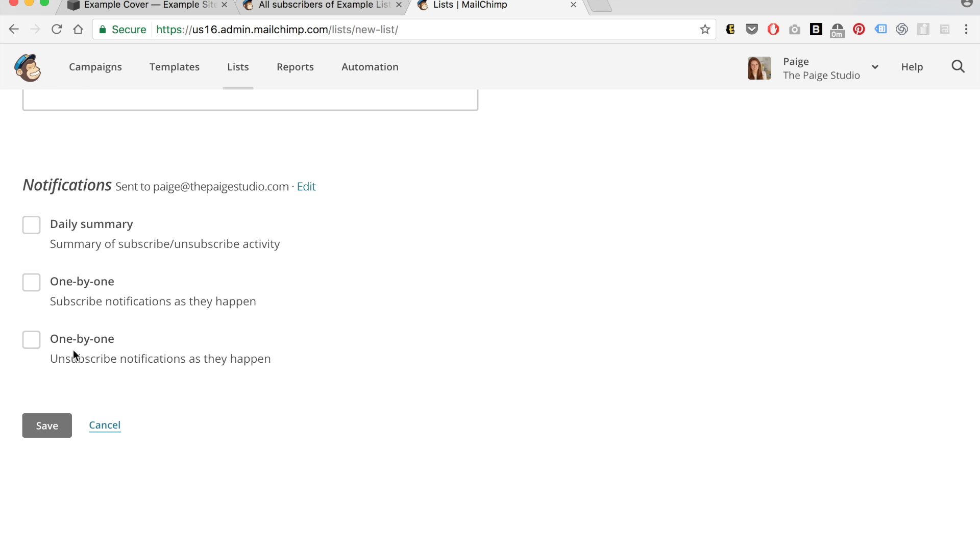
left_click(234, 71)
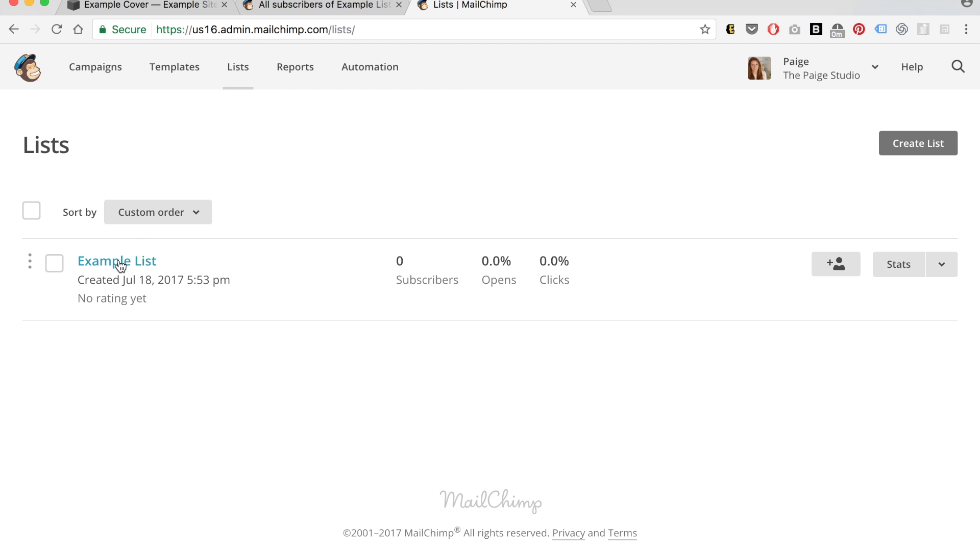
Open the Example List's contacts page, which shows no contacts.
left_click(121, 261)
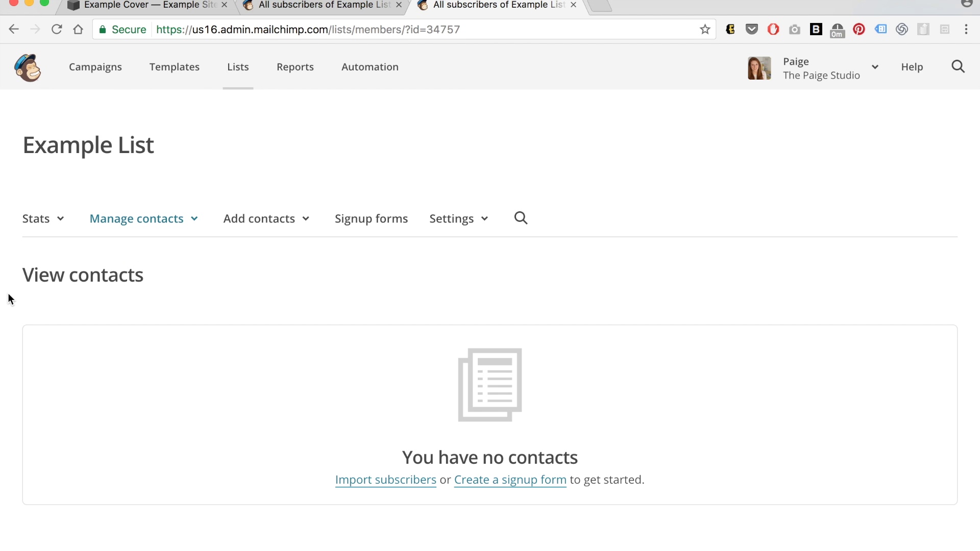
scroll(8, 299, "up", 1)
left_click(157, 7)
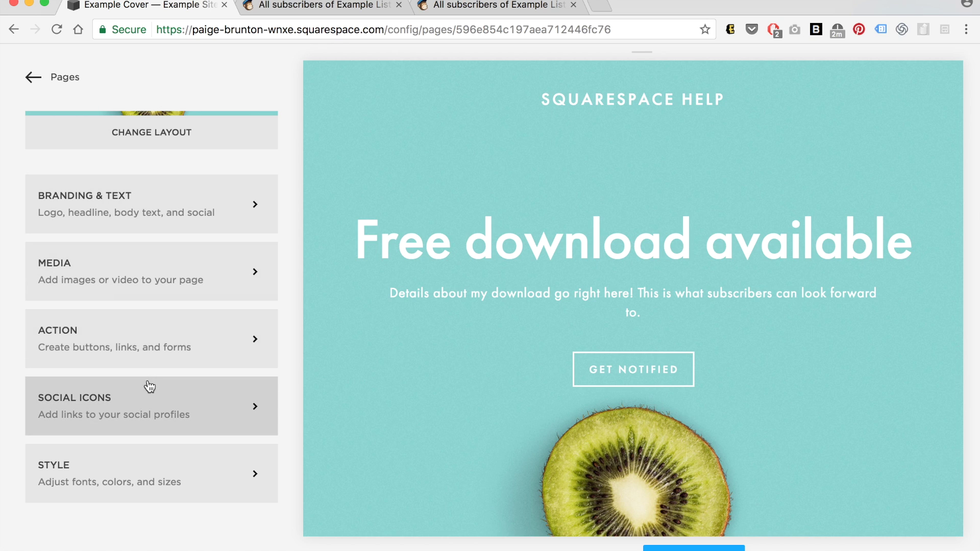
Remove the Get Notified button and label its link, add a 'Download now' form button, and edit its form.
left_click(152, 338)
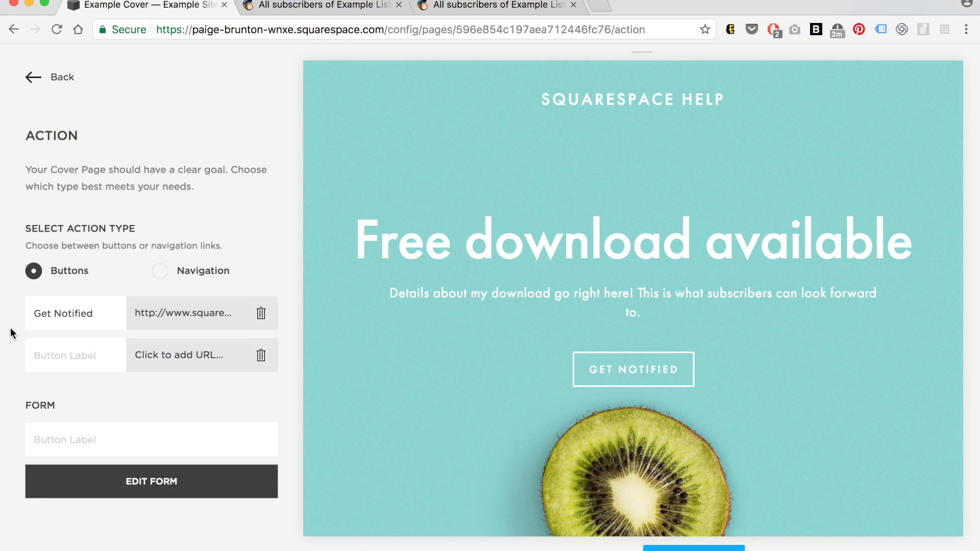
left_click(108, 313)
key("super+a")
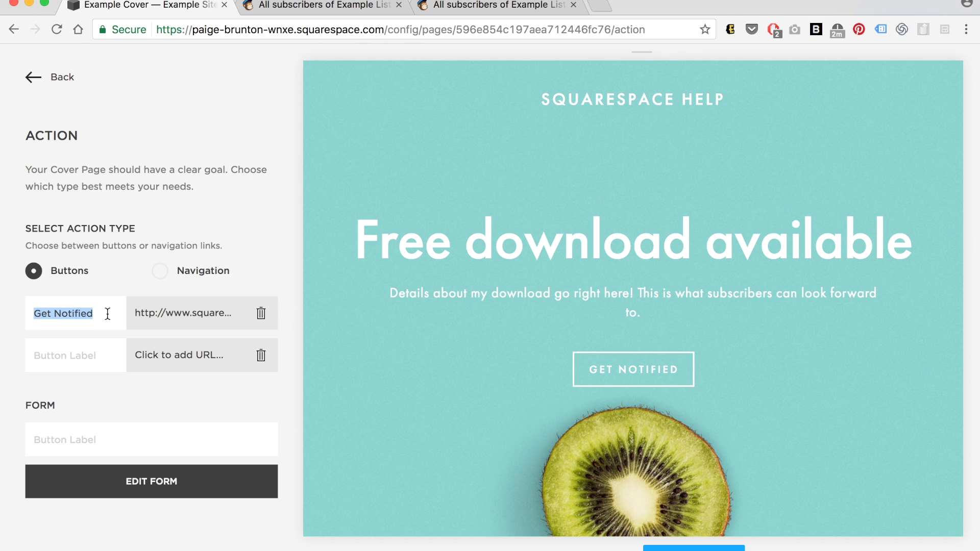
key("BackSpace")
left_click(261, 314)
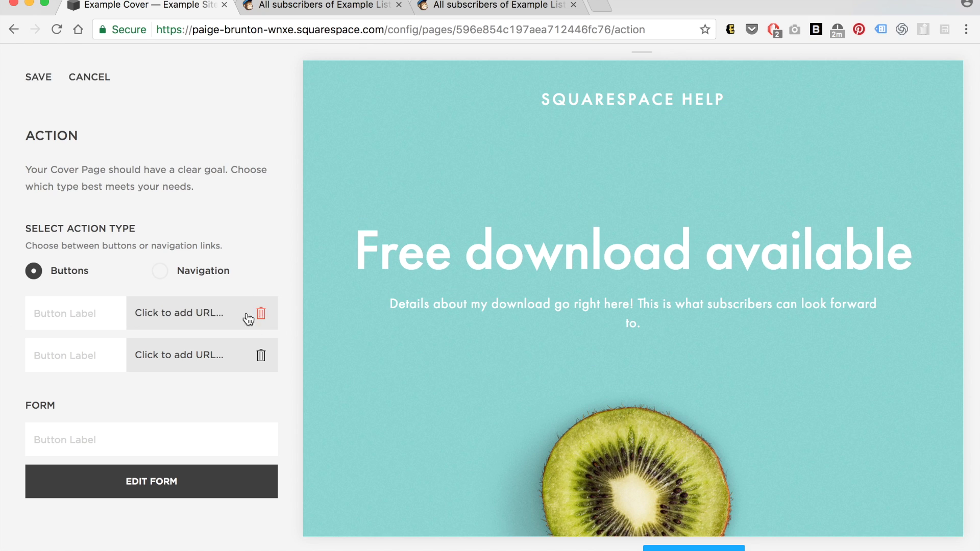
left_click(84, 440)
type("Download")
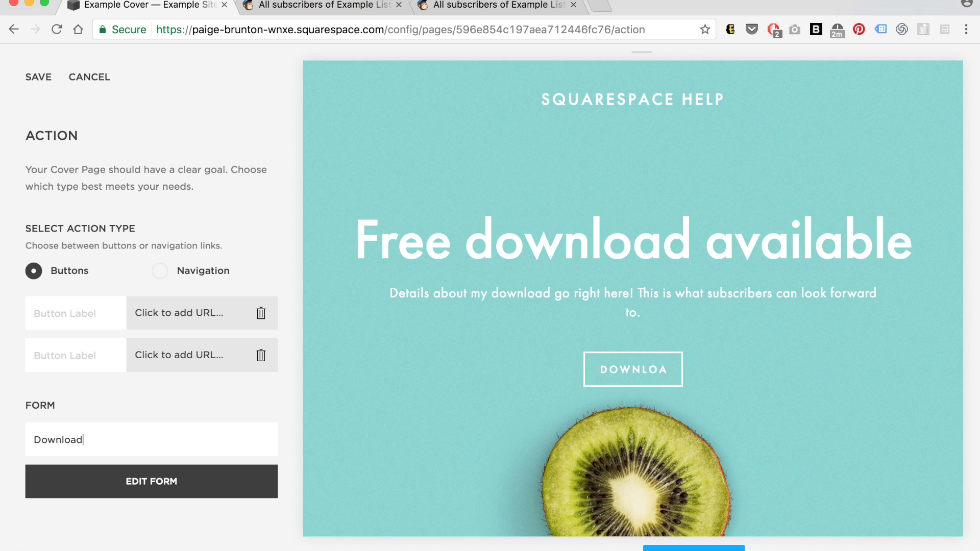
type(" now")
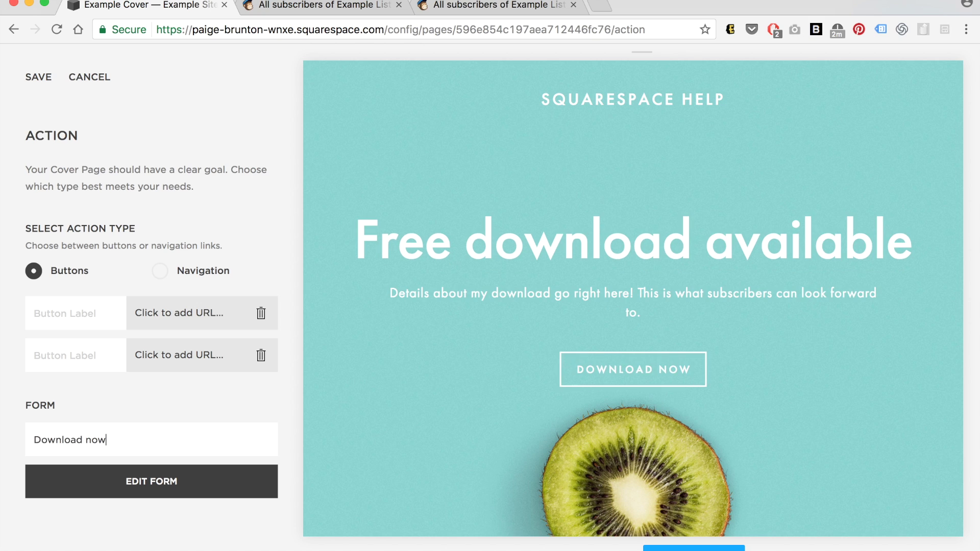
left_click(151, 481)
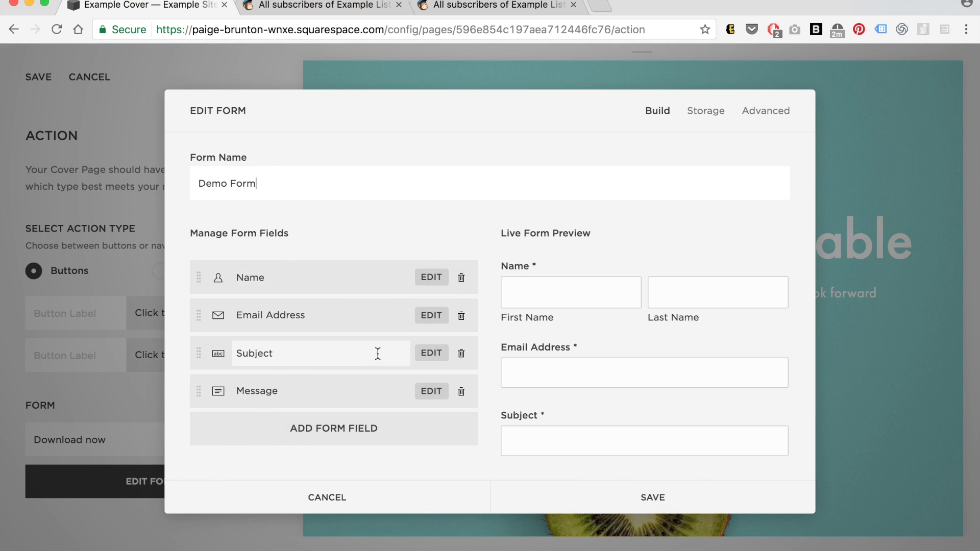
Delete the Subject and Message fields and rename the form 'Opt-in'.
left_click(462, 352)
left_click(491, 385)
left_click(460, 352)
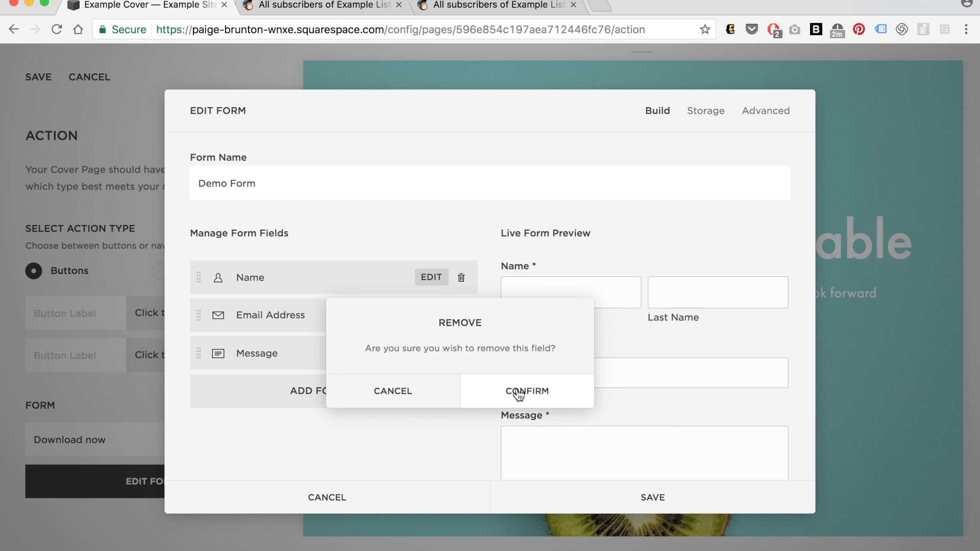
left_click(526, 392)
triple_click(280, 182)
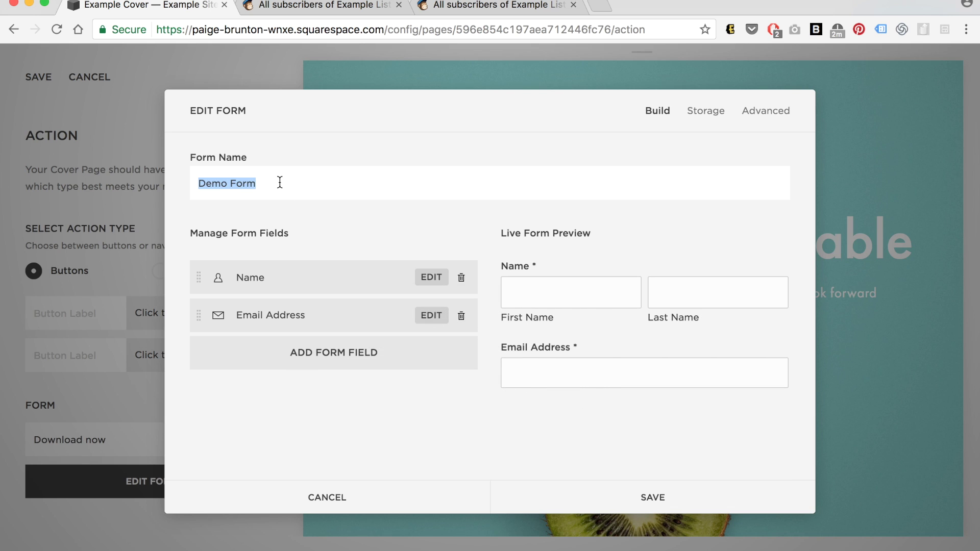
type("Opt-in")
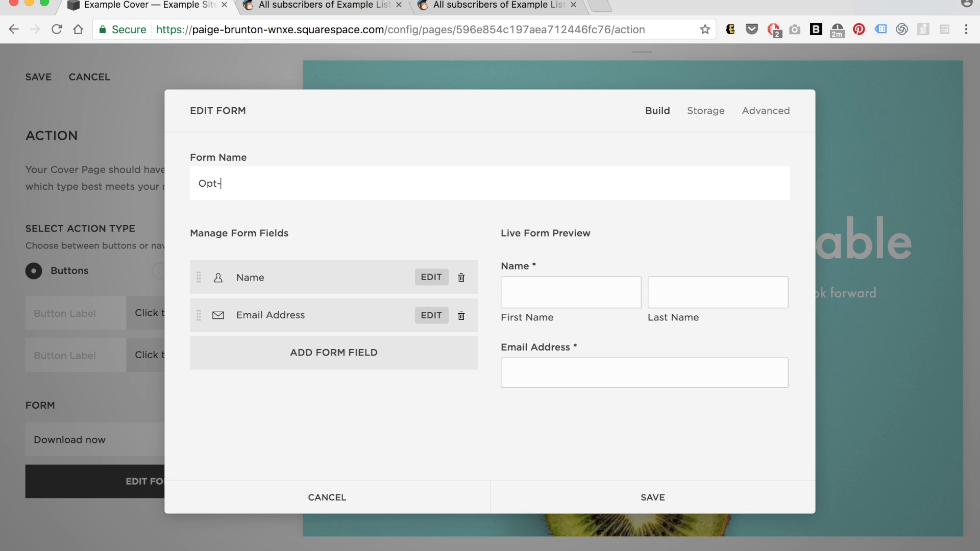
Connect the form's storage to the Mailchimp Example List and save.
left_click(706, 111)
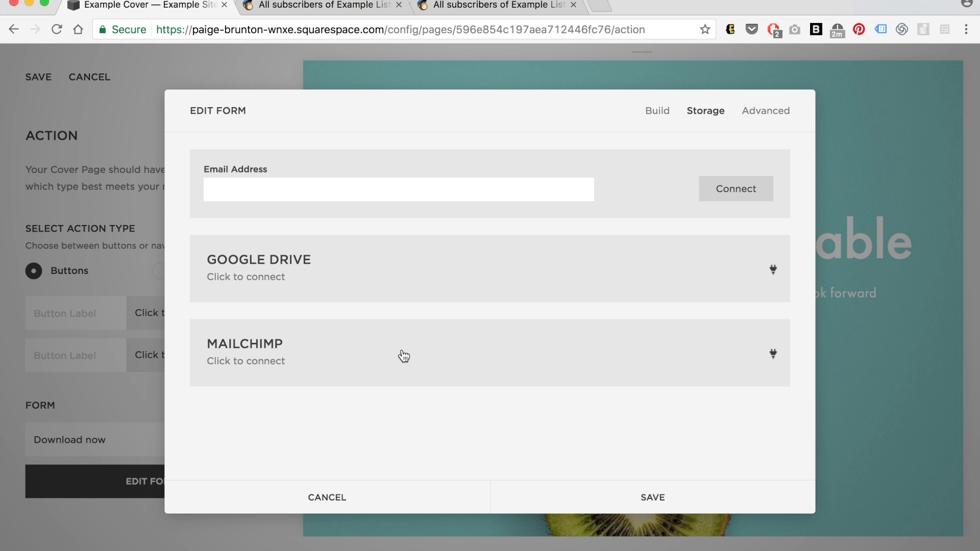
left_click(404, 353)
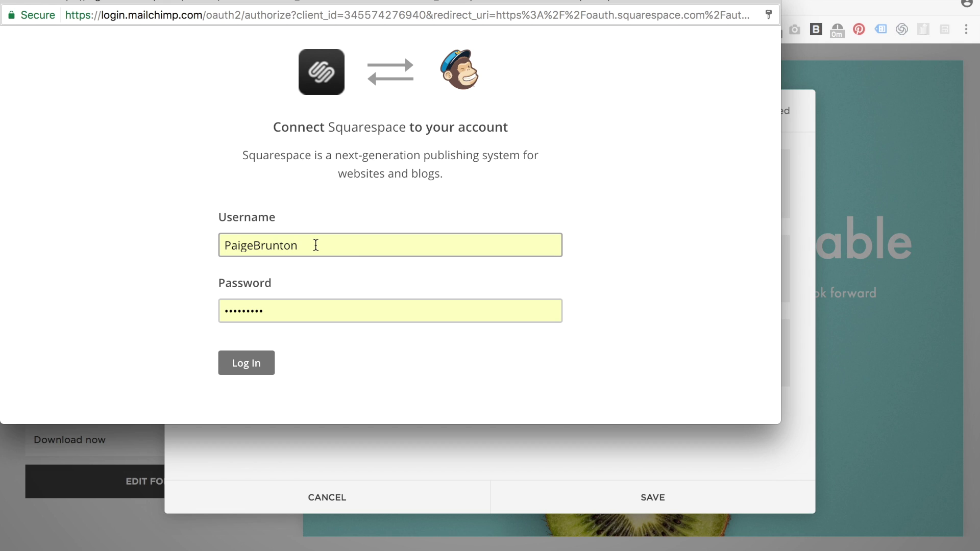
left_click(245, 366)
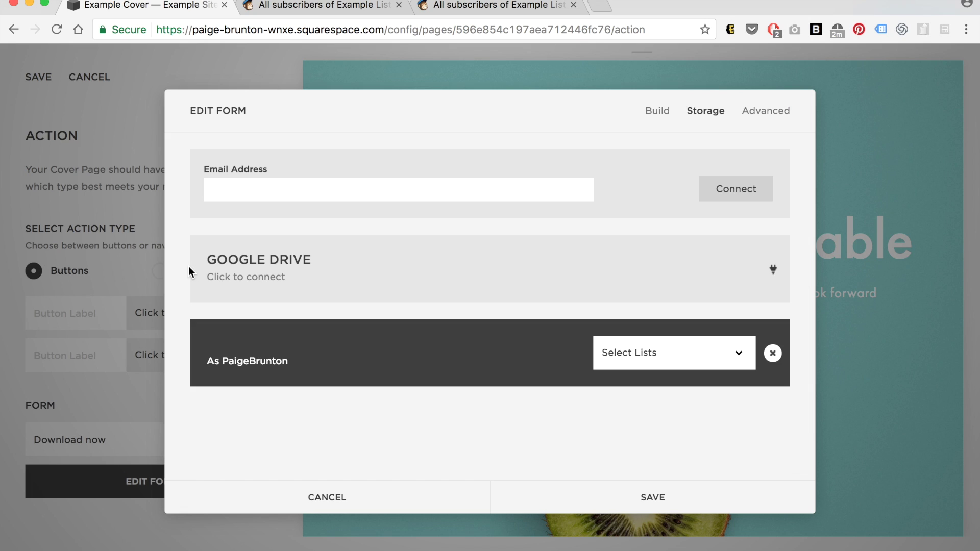
left_click(703, 360)
left_click(684, 364)
left_click(654, 491)
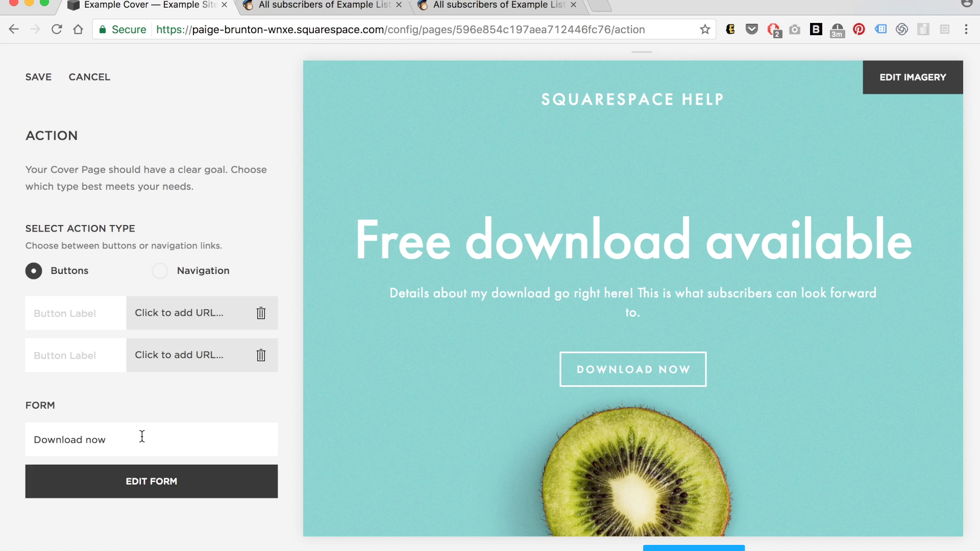
Test the Download now opt-in form preview, then save the cover page's action settings.
left_click(634, 374)
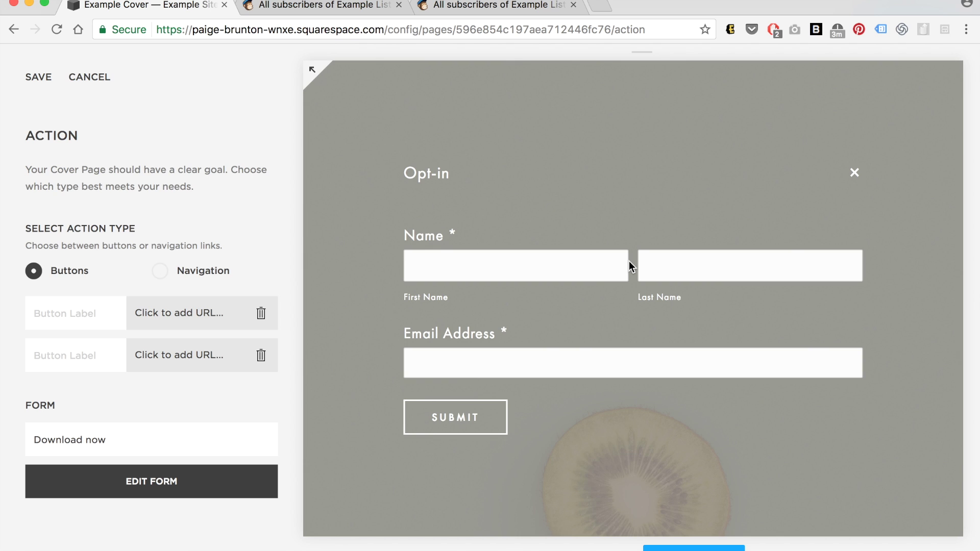
left_click(850, 172)
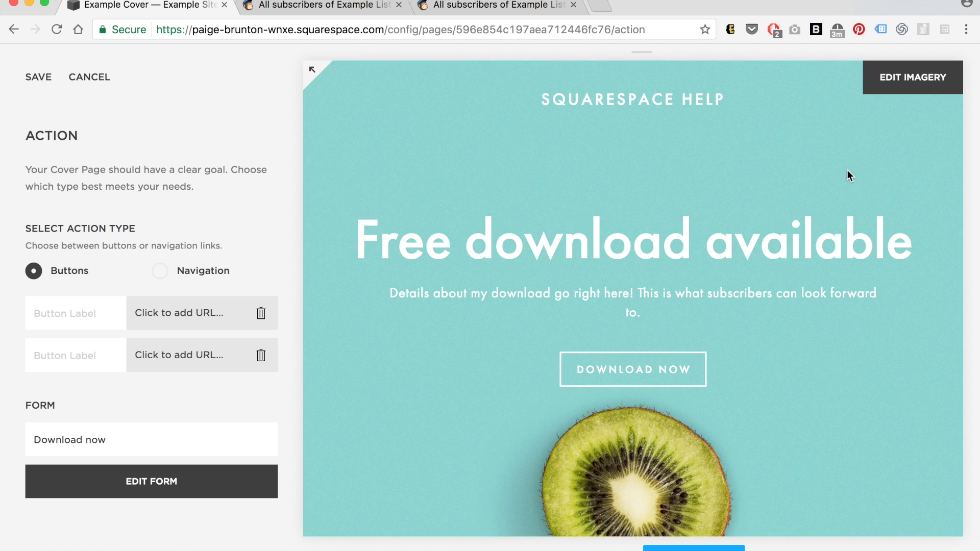
left_click(41, 85)
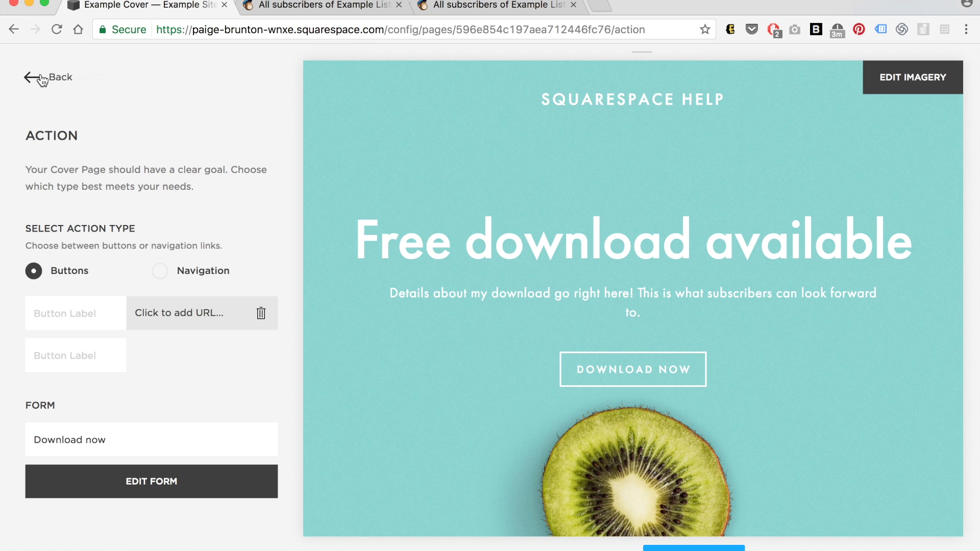
left_click(51, 79)
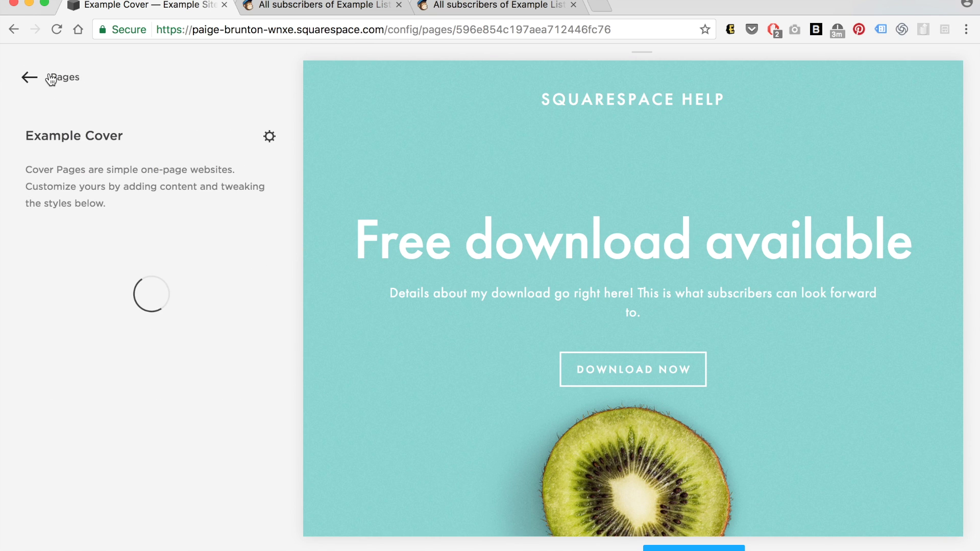
scroll(16, 210, "down", 5)
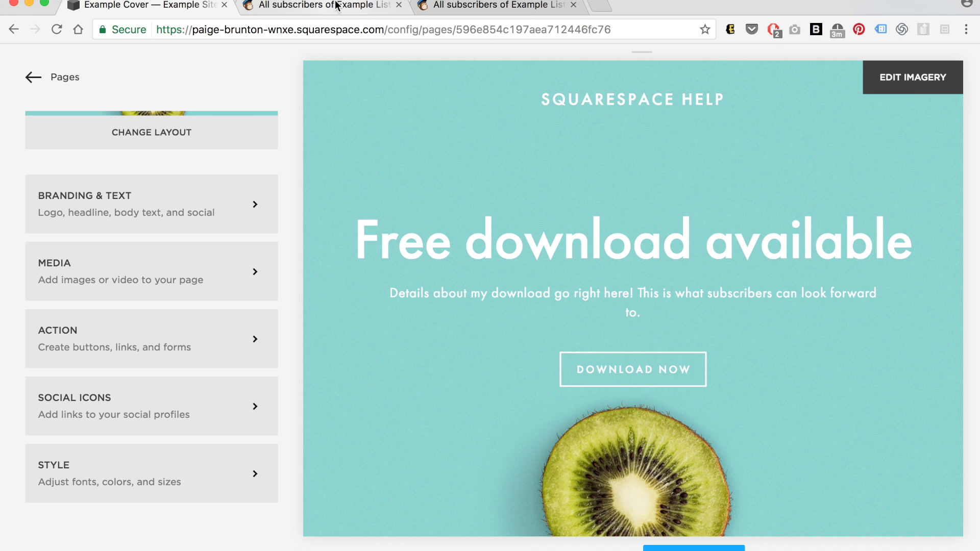
left_click(439, 6)
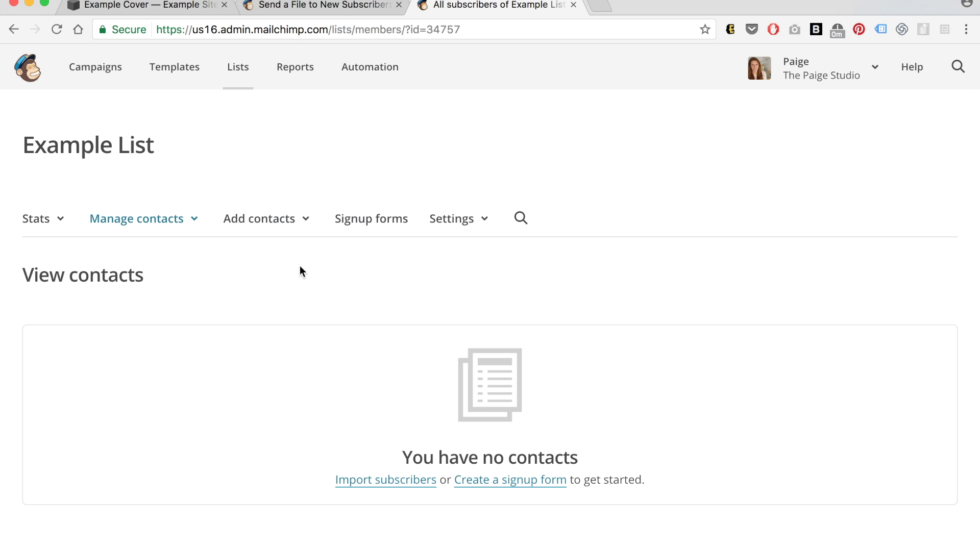
Show Mailchimp's Lists overview with Example List at 0 subscribers and open its options menu.
left_click(247, 71)
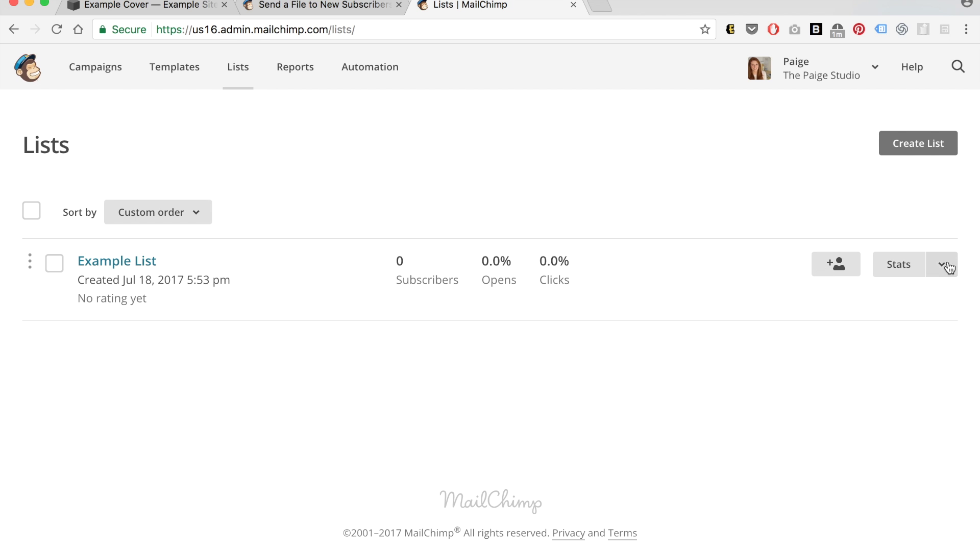
left_click(948, 266)
left_click(944, 265)
left_click(943, 266)
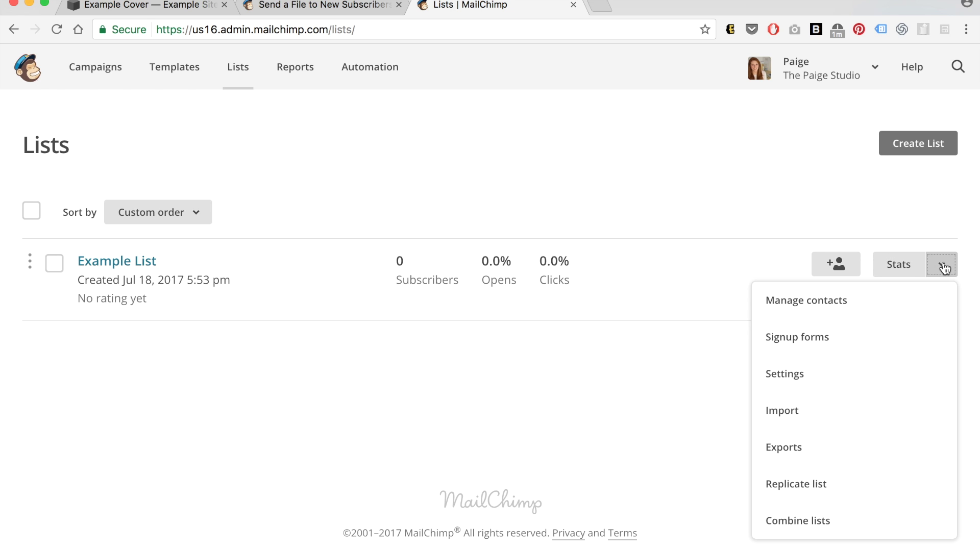
Enable sending the Final welcome email in Example List's general signup forms.
left_click(850, 337)
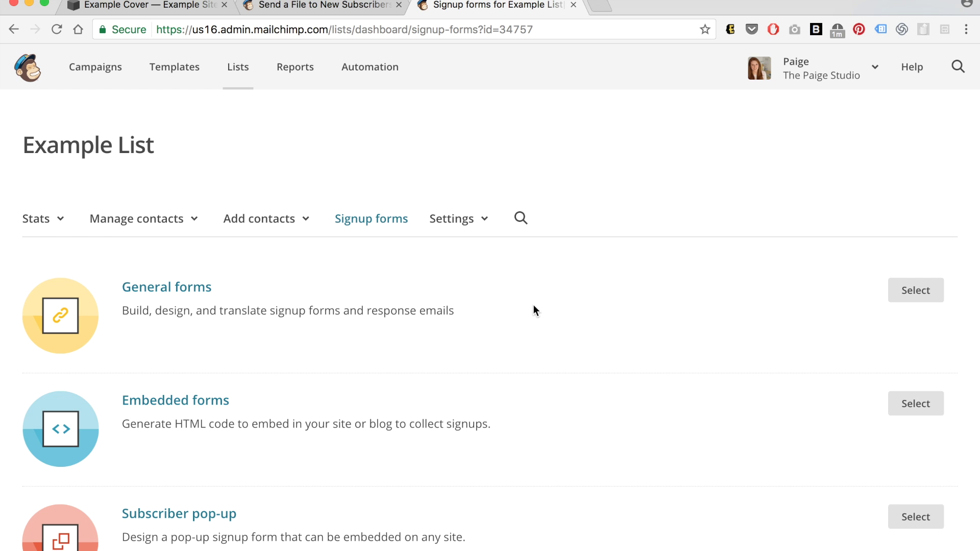
left_click(187, 291)
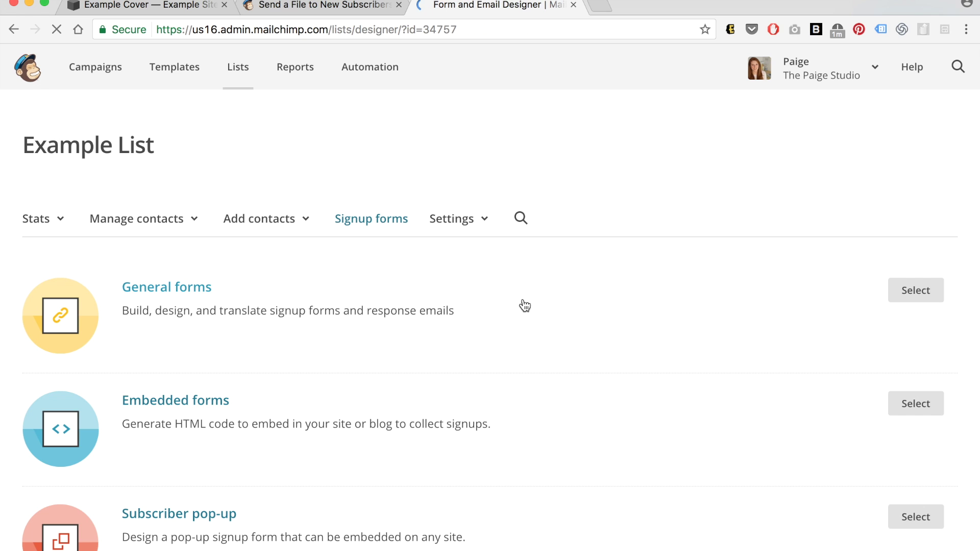
scroll(519, 296, "down", 3)
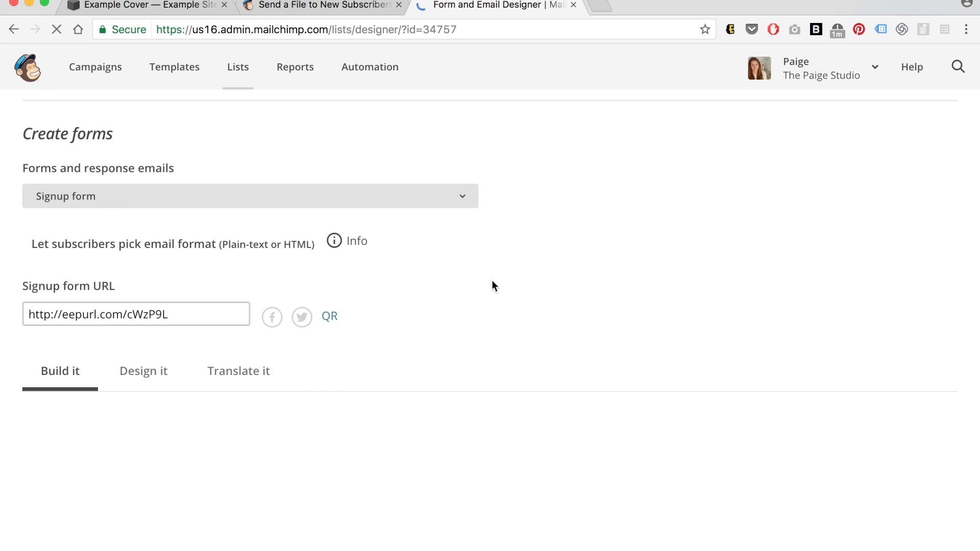
left_click(433, 203)
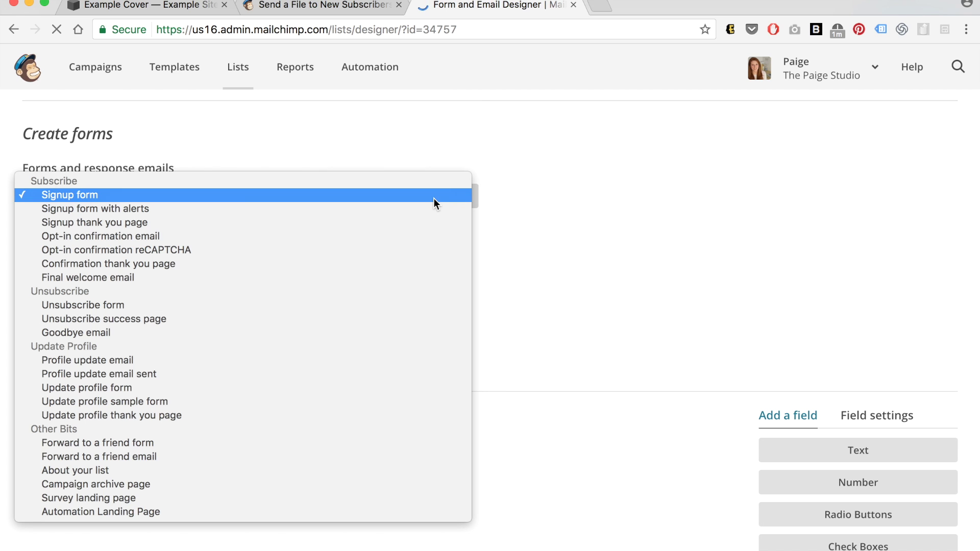
left_click(144, 277)
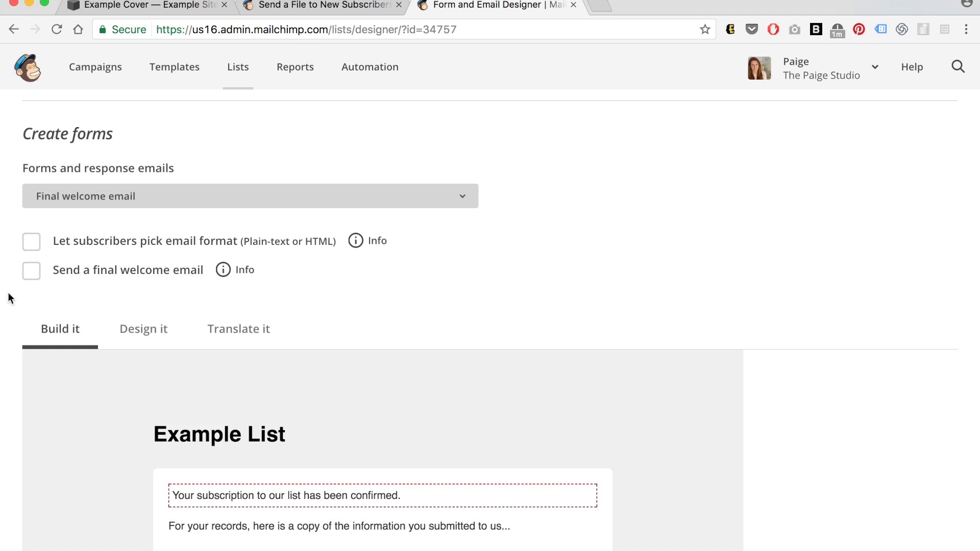
scroll(8, 295, "down", 2)
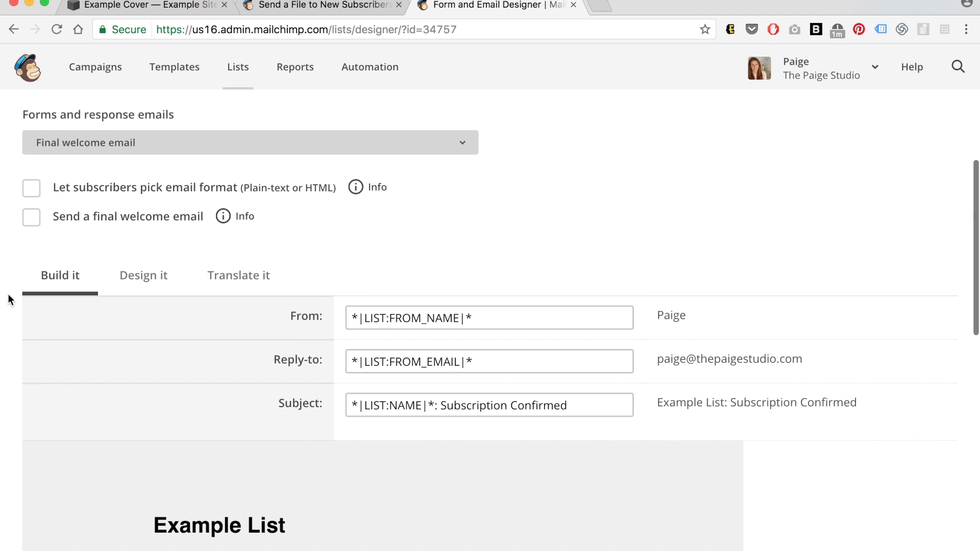
left_click(31, 218)
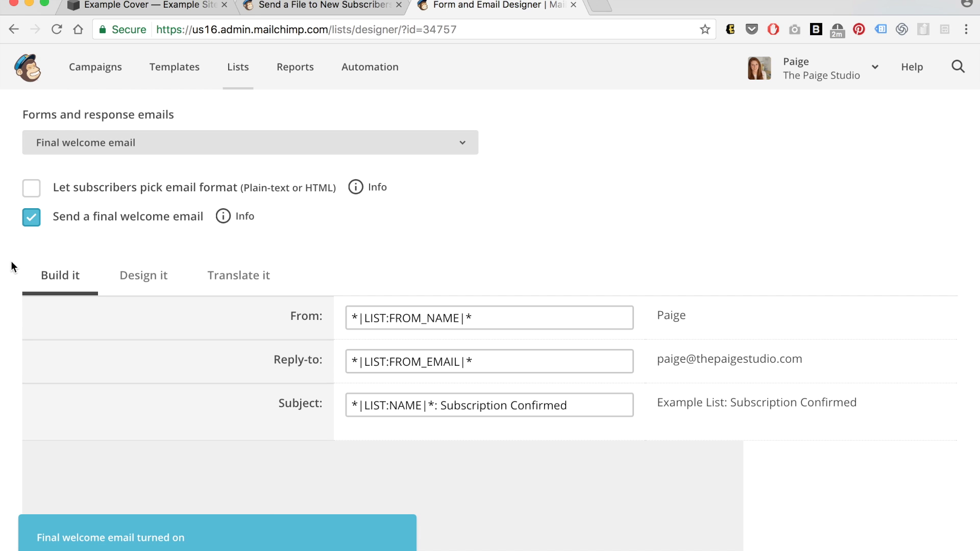
Replace 'Subscription Confirmed' in the welcome email subject with 'Your free goodie is enclosed!'.
scroll(10, 262, "down", 3)
left_click(582, 289)
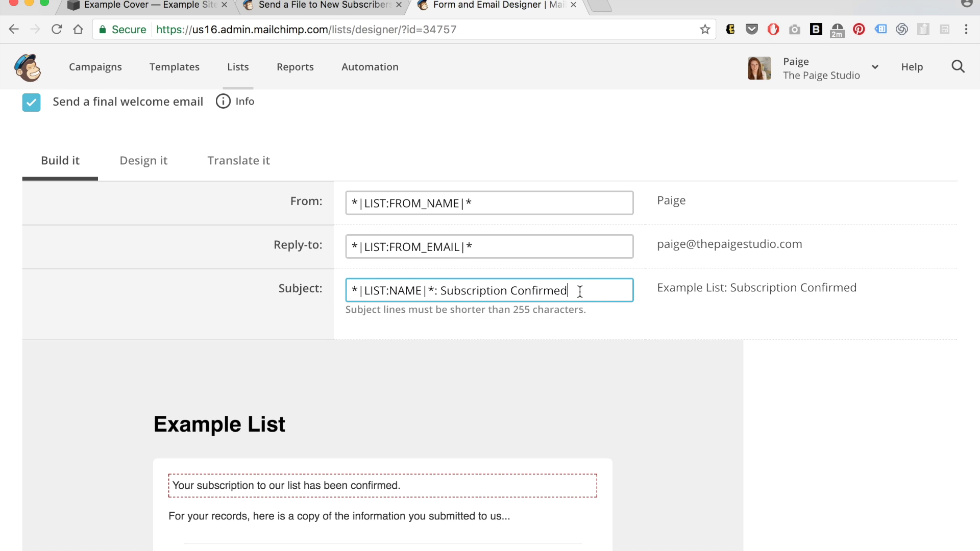
left_click_drag(580, 292, 440, 287)
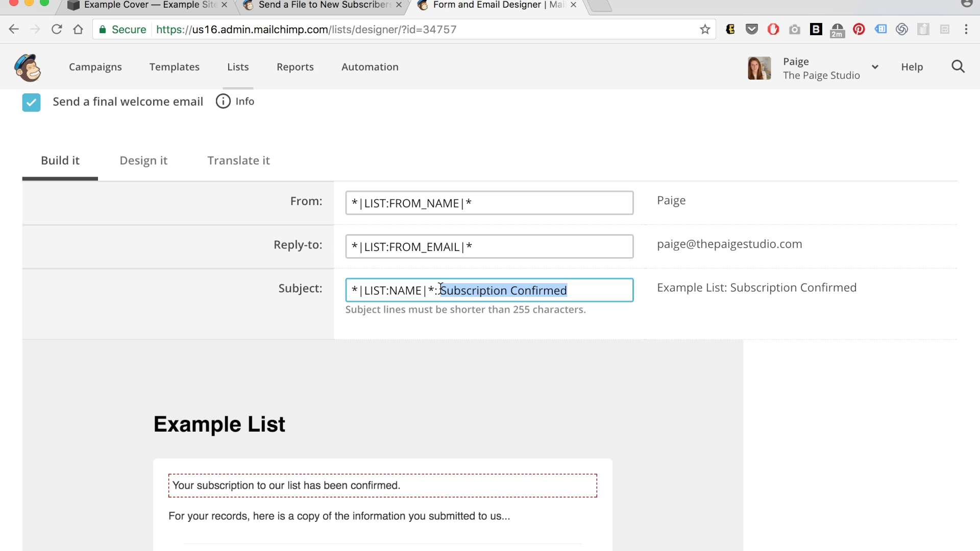
type("Your")
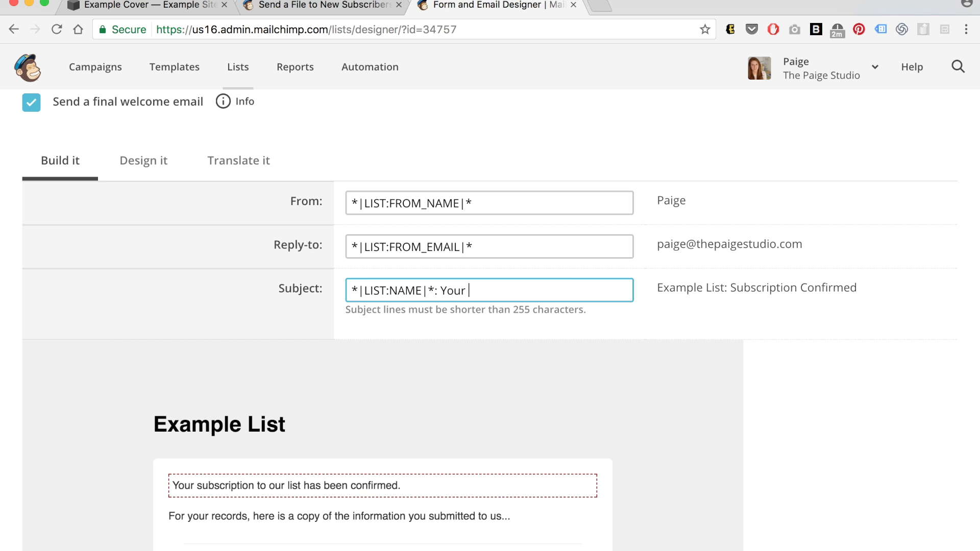
type(" free goodie is enclosed!")
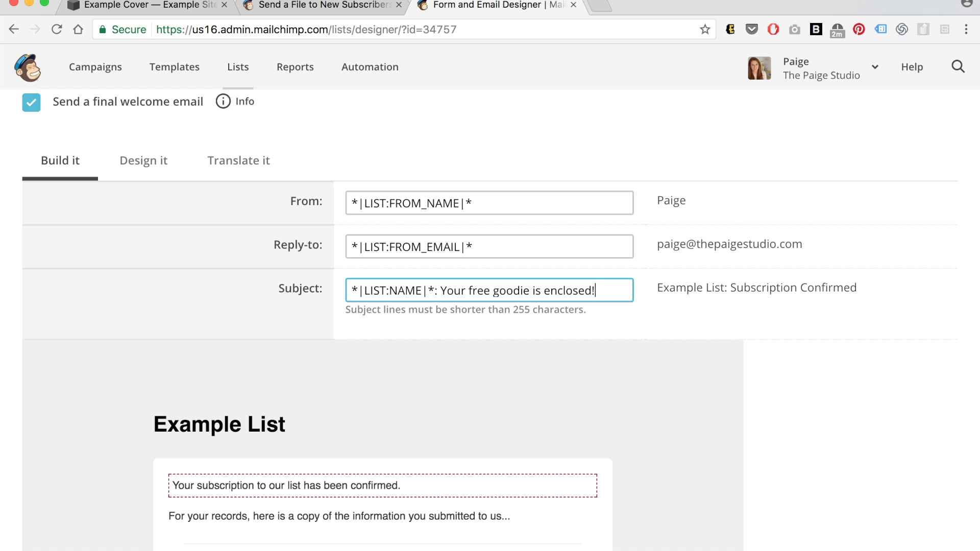
Open the welcome email's confirmation text for editing.
scroll(542, 396, "down", 5)
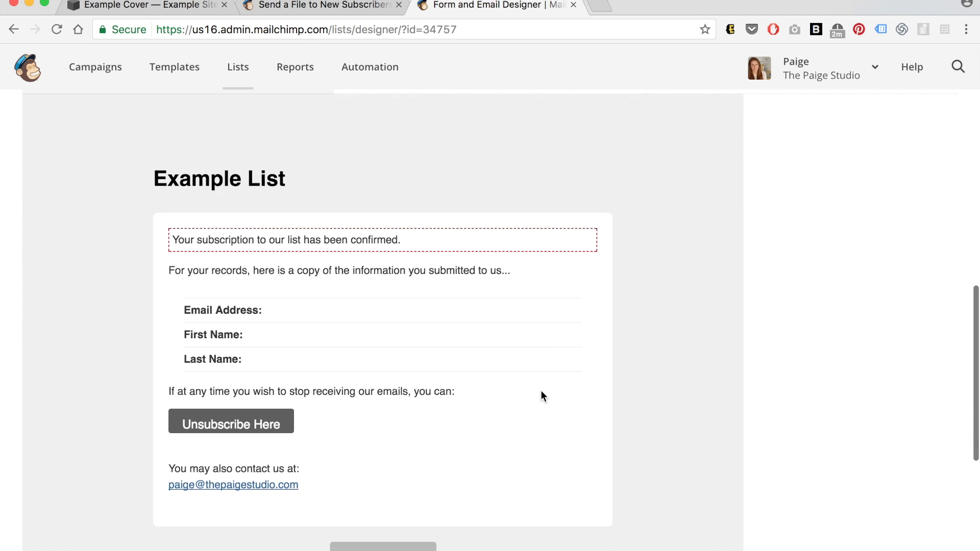
mouse_move(370, 234)
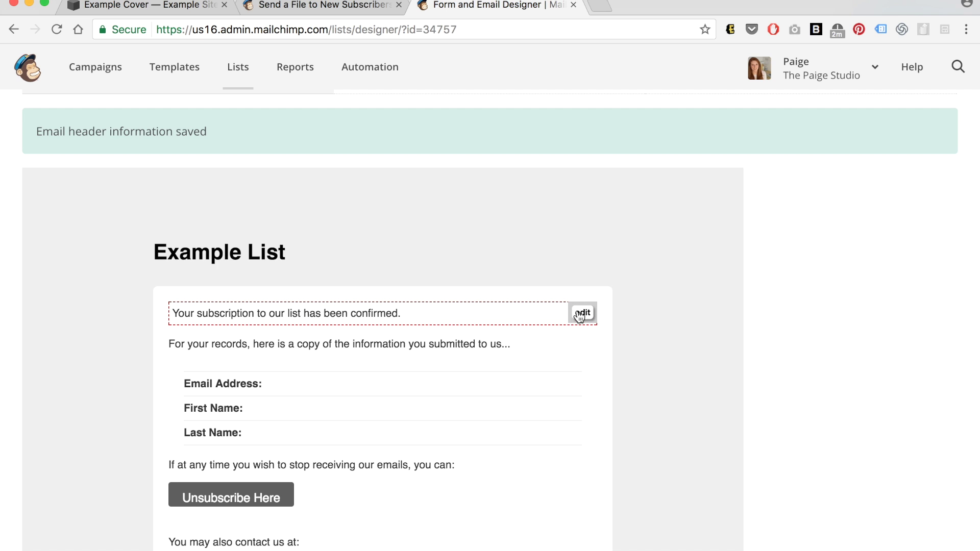
left_click(584, 313)
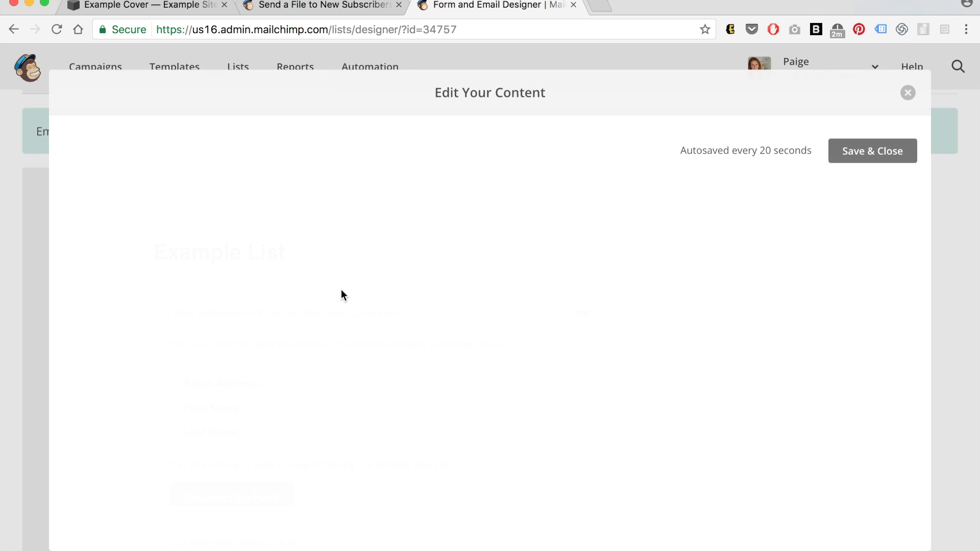
Add the line 'Click here to download your free gift!' below the confirmation text.
left_click(342, 290)
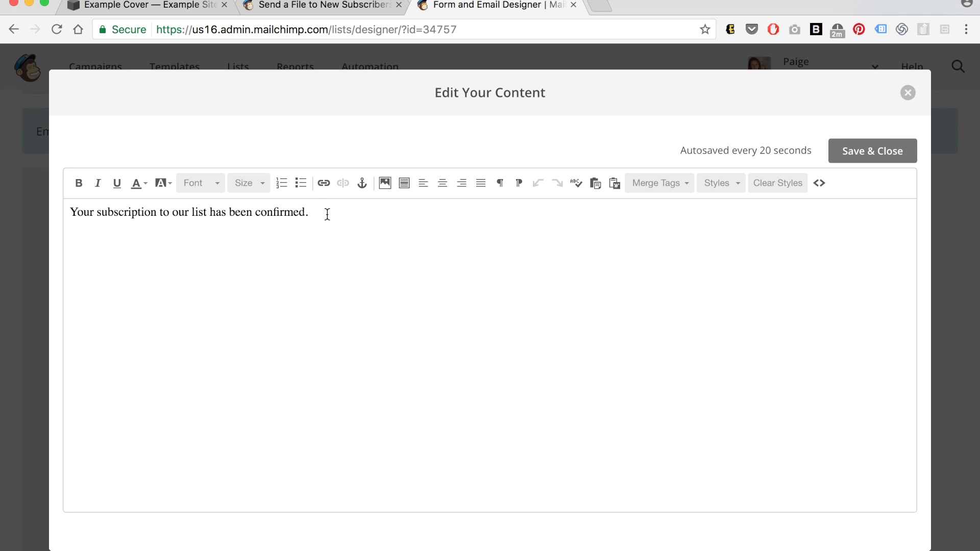
key("Return")
type("Click here to download your fre")
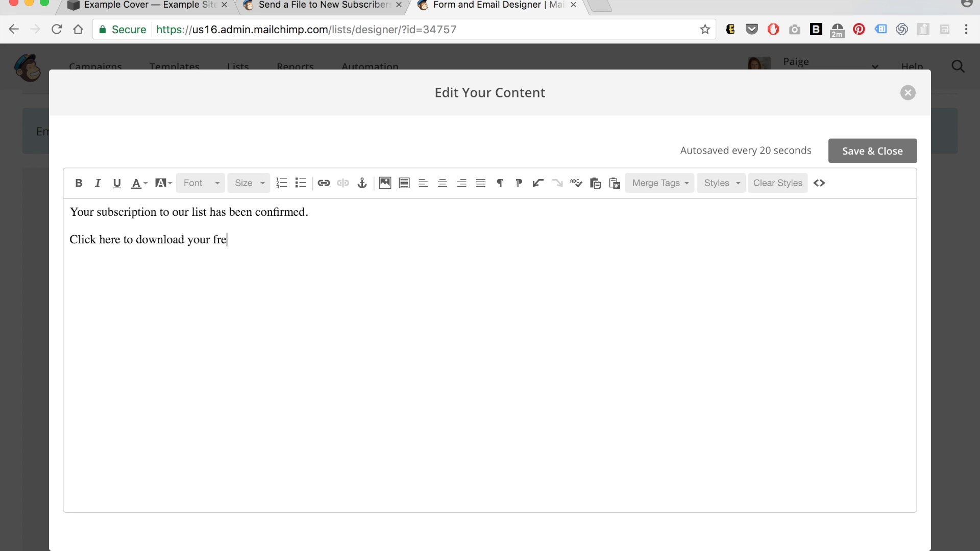
type("e gift!")
Start linking the new download line to a file.
left_click_drag(260, 239, 10, 245)
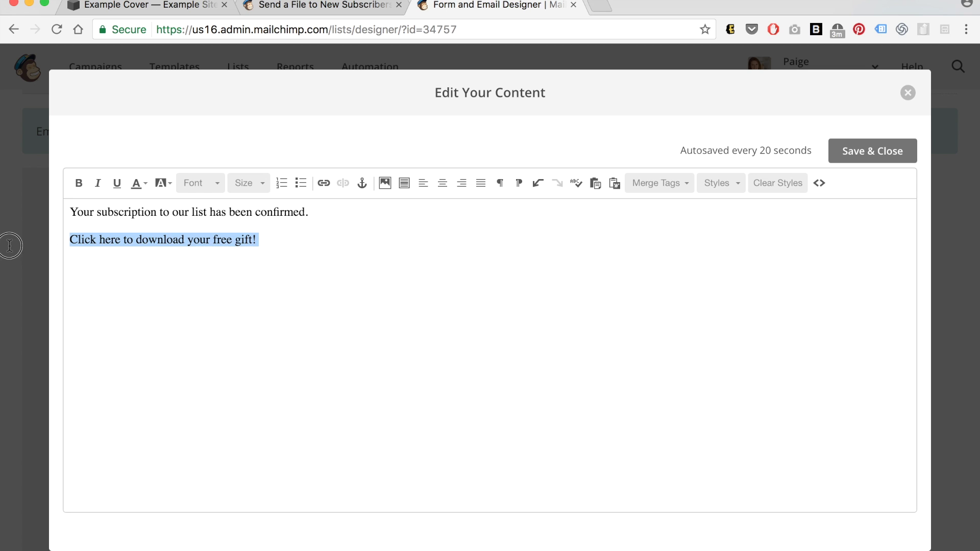
left_click(323, 183)
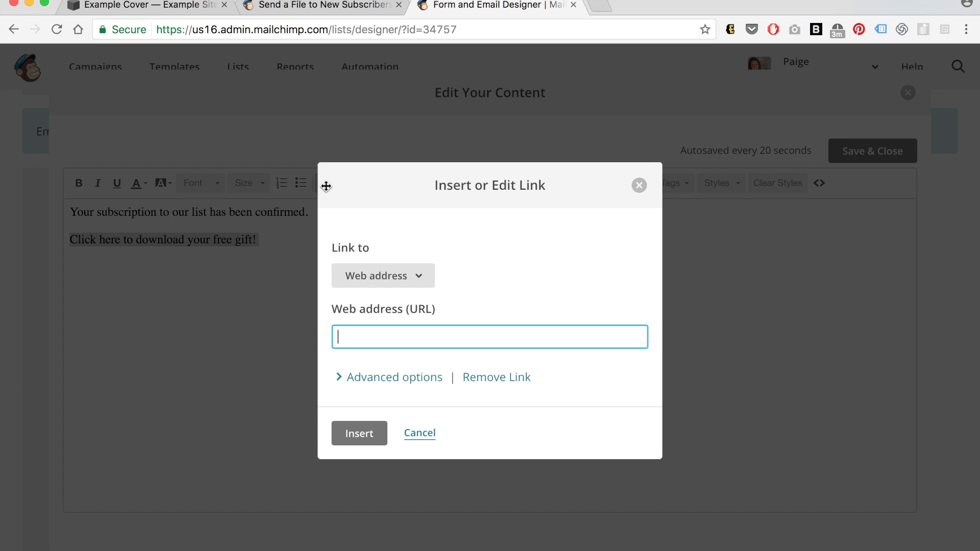
left_click(421, 279)
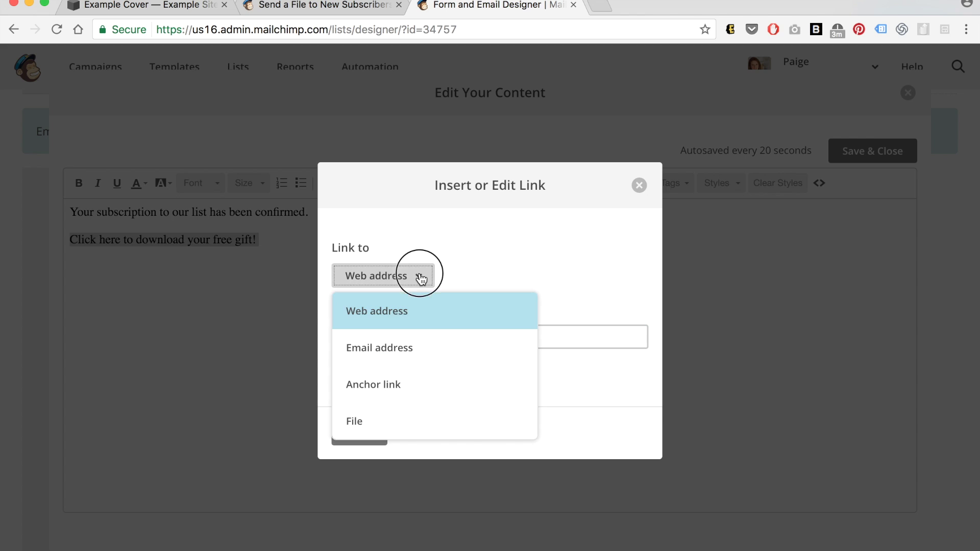
left_click(408, 421)
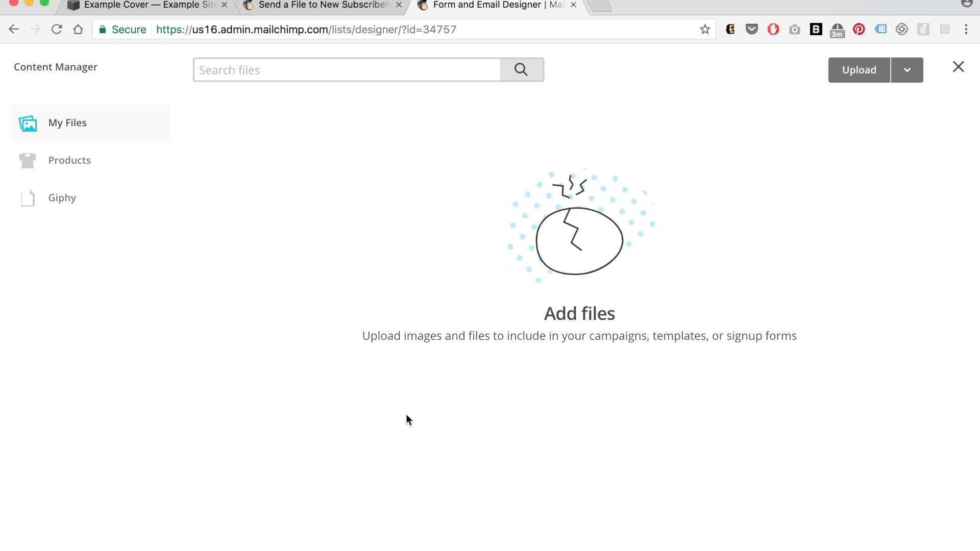
Upload the Squarespace pre-design checklist PDF and link the gift line to it.
left_click(854, 67)
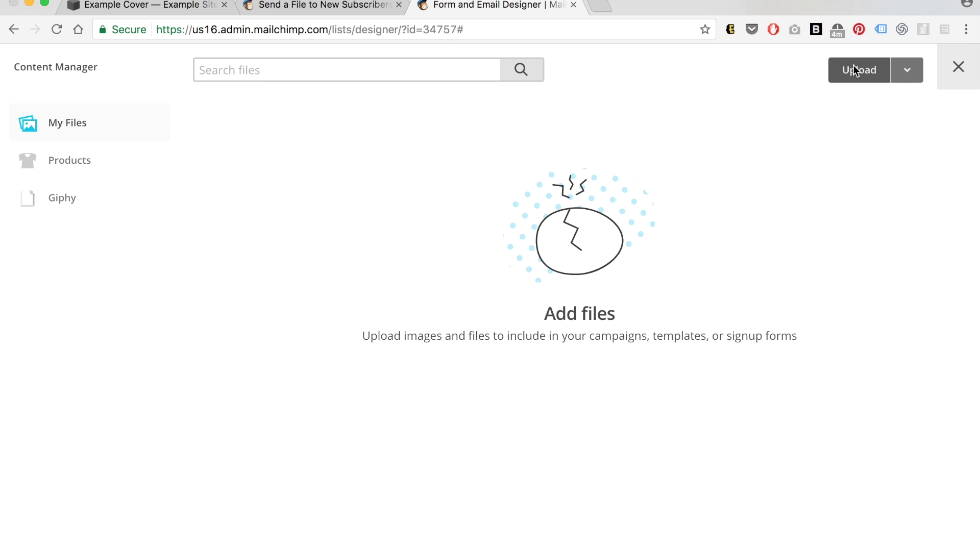
left_click(483, 94)
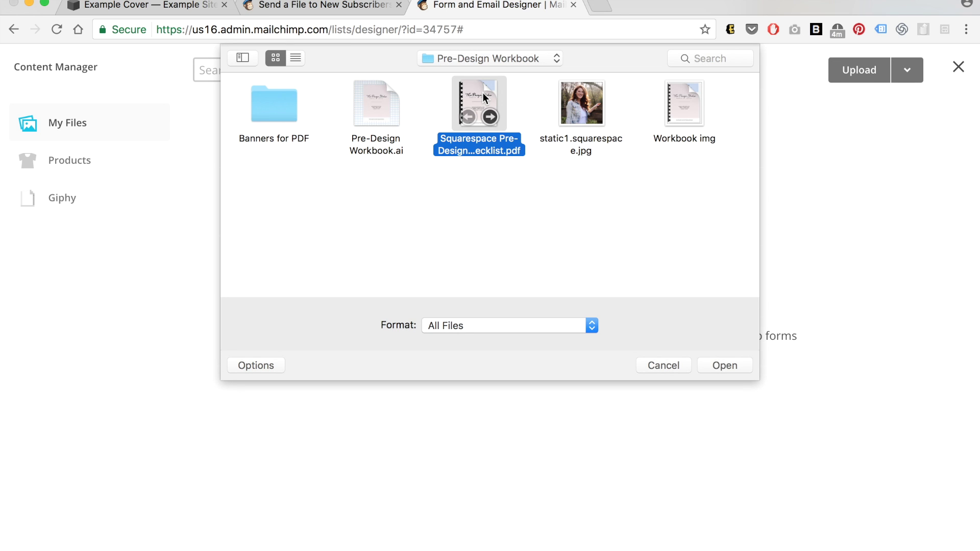
double_click(482, 94)
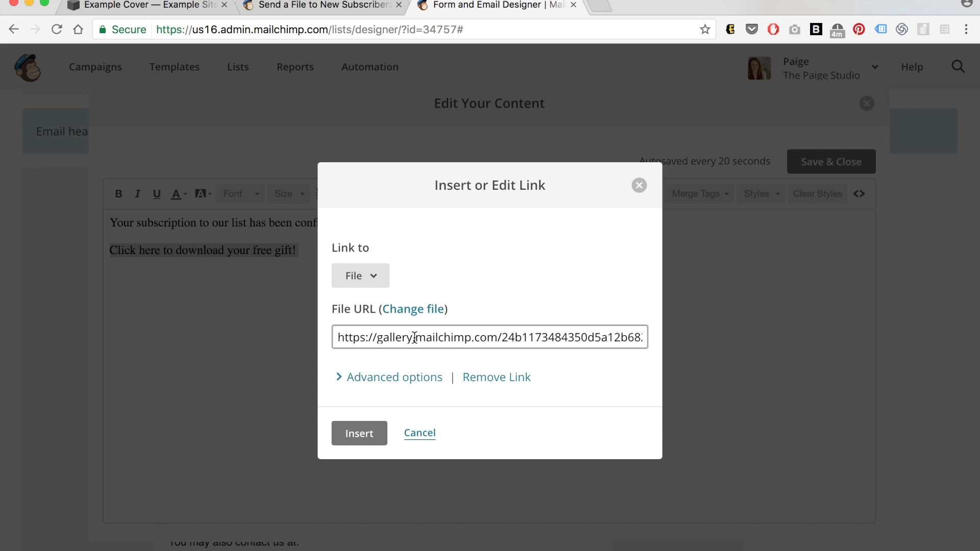
left_click(365, 433)
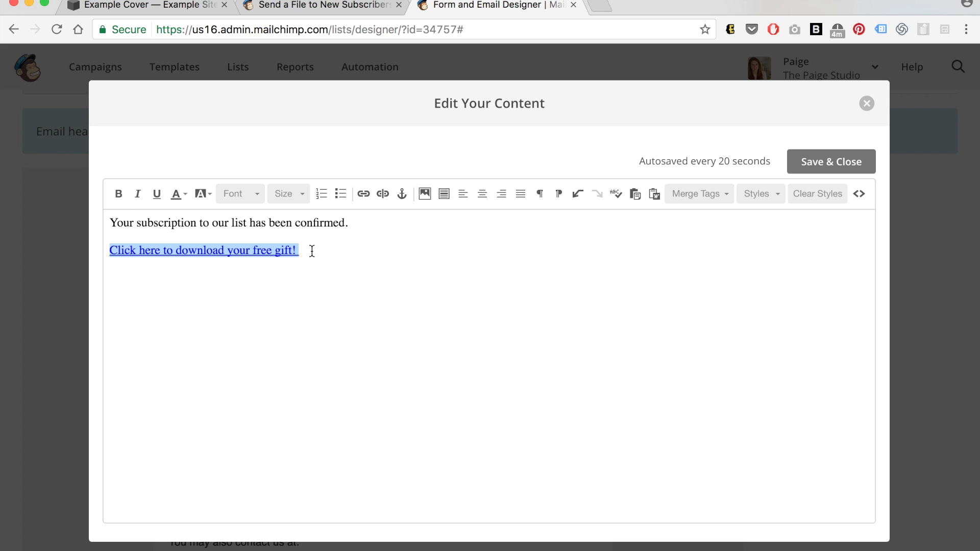
Make the gift link text bold at font size 28.
left_click(119, 193)
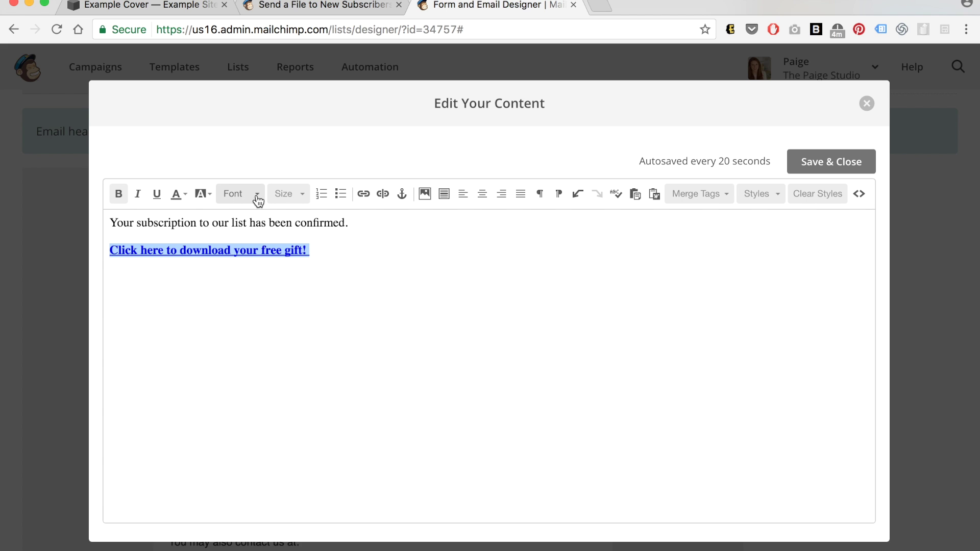
left_click(295, 194)
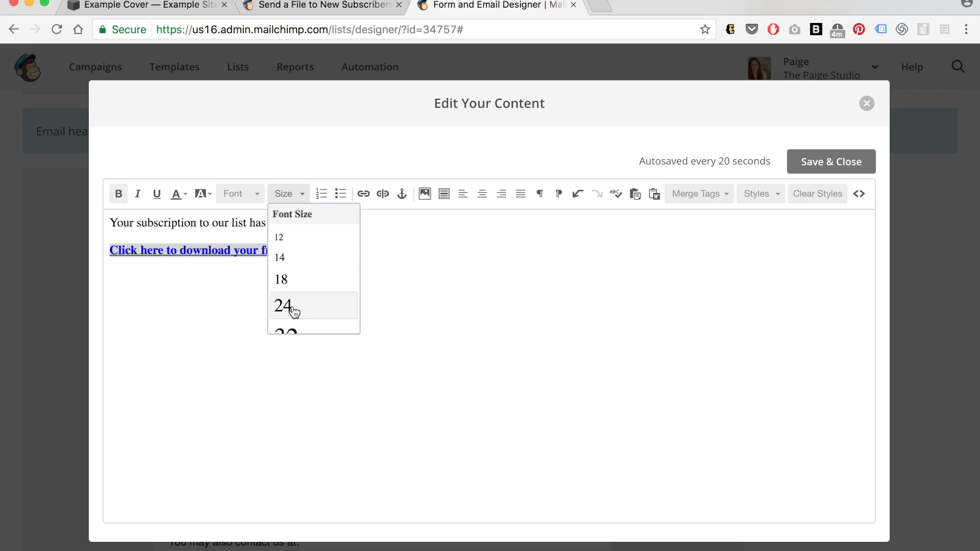
left_click(284, 306)
left_click(294, 202)
scroll(304, 273, "down", 4)
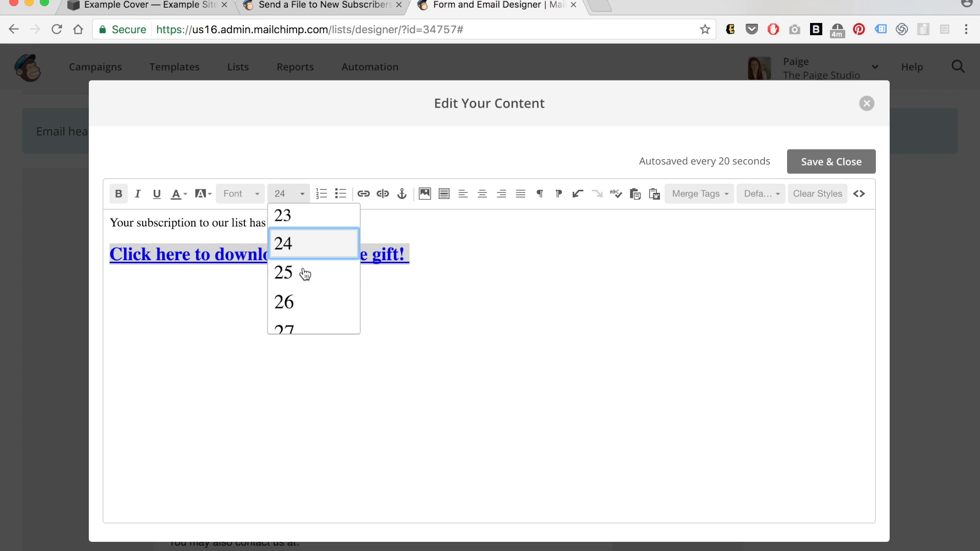
left_click(290, 290)
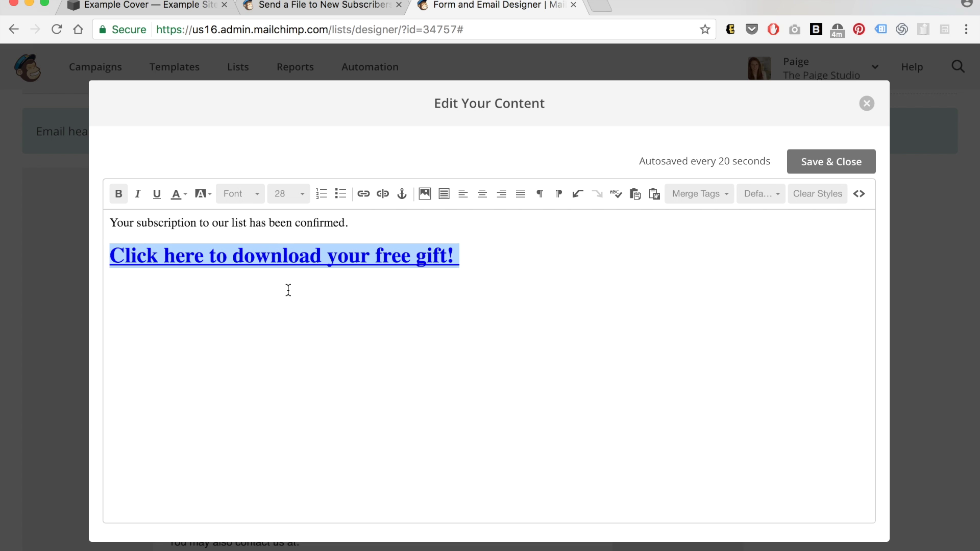
left_click(509, 260)
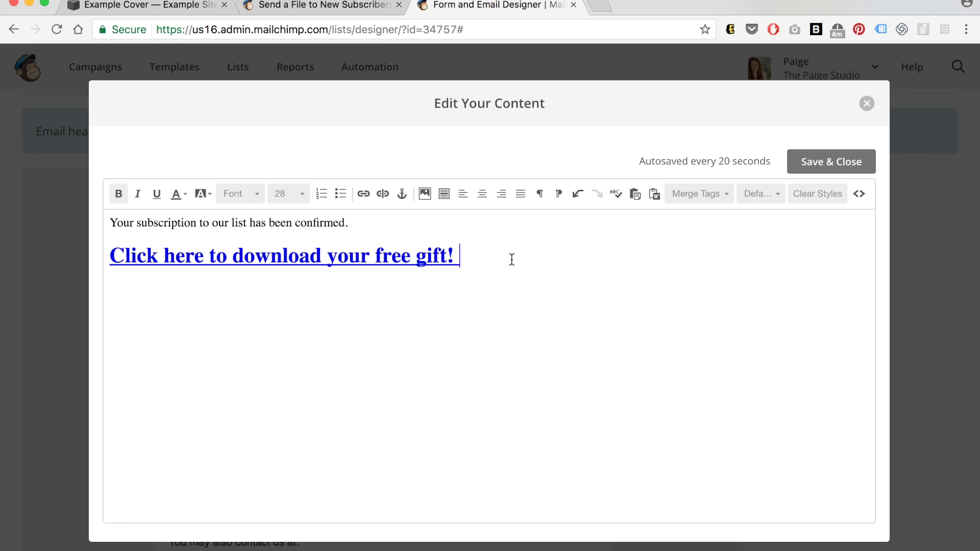
Save the welcome email and return to the Squarespace site editor.
left_click(827, 163)
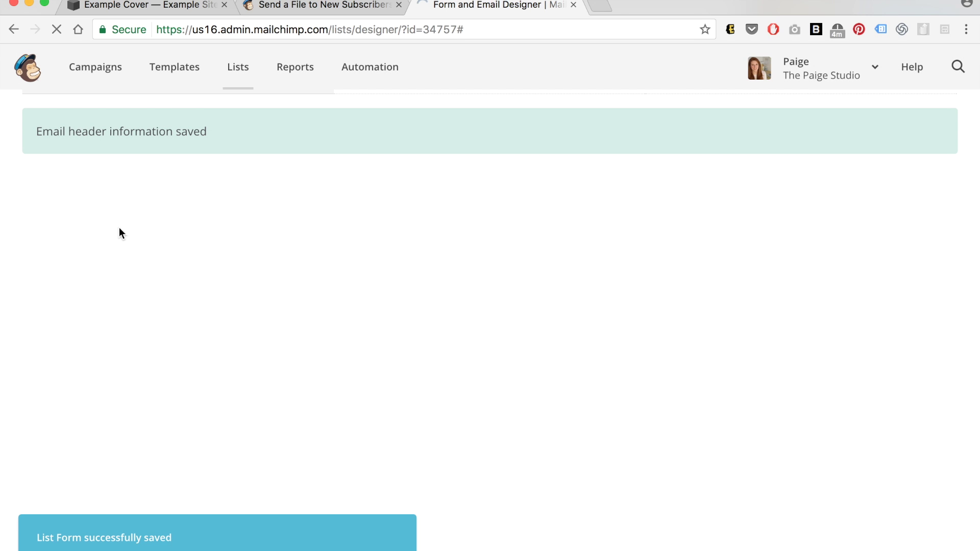
scroll(90, 281, "down", 1)
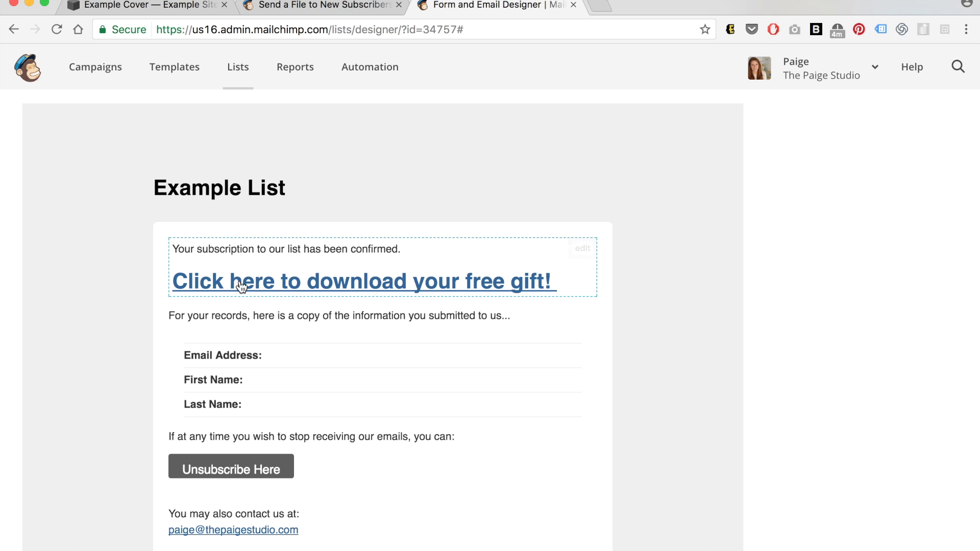
mouse_move(184, 255)
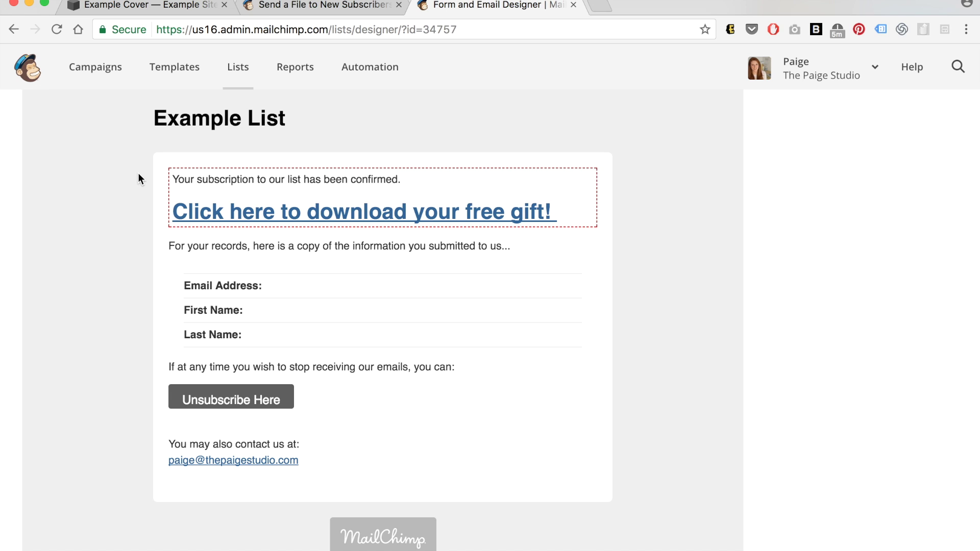
left_click(137, 4)
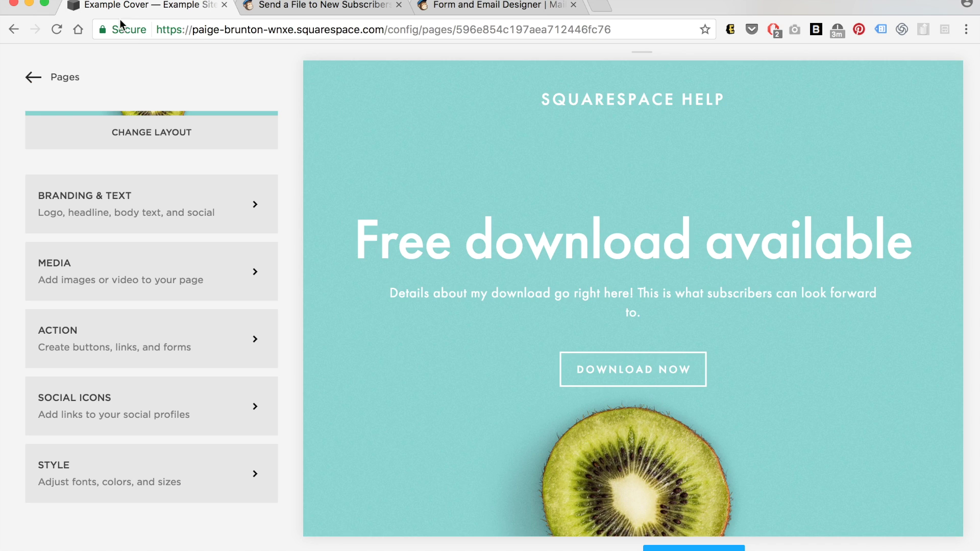
Open Settings > Billing & Account > Billing to see the 184 free-trial days left.
scroll(5, 271, "up", 10)
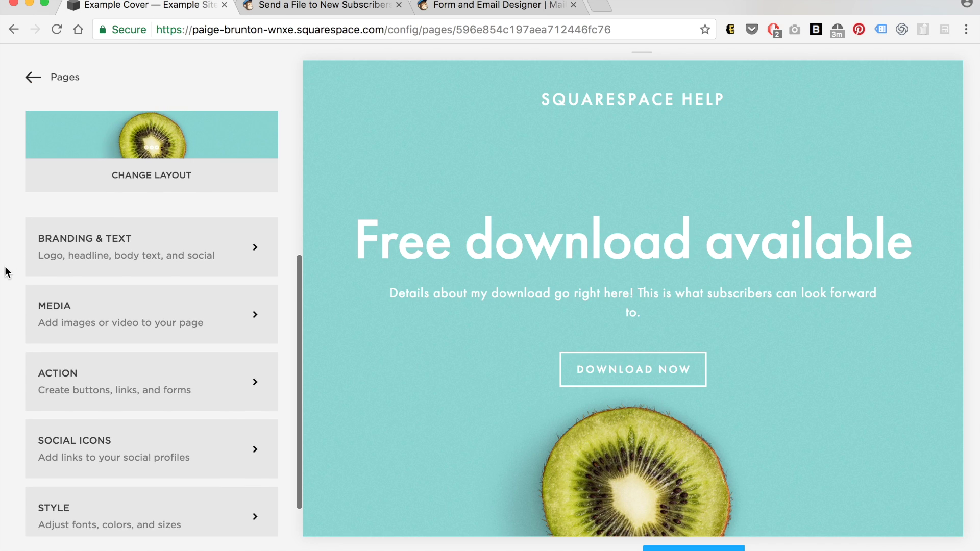
left_click(72, 74)
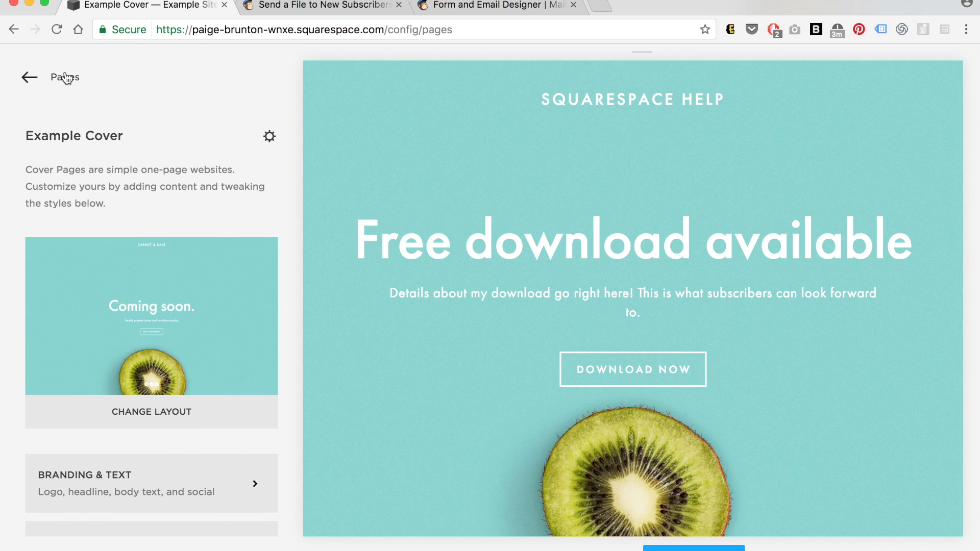
left_click(65, 77)
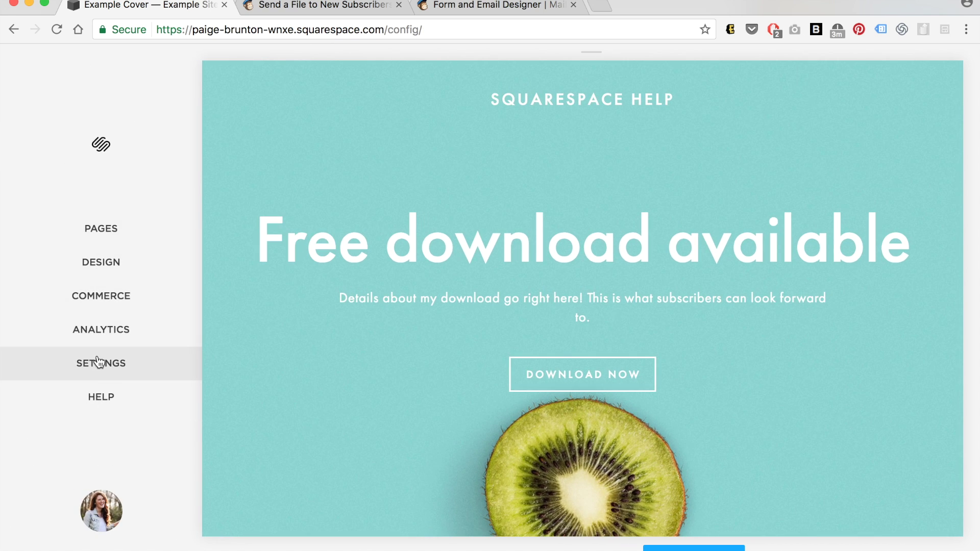
left_click(96, 365)
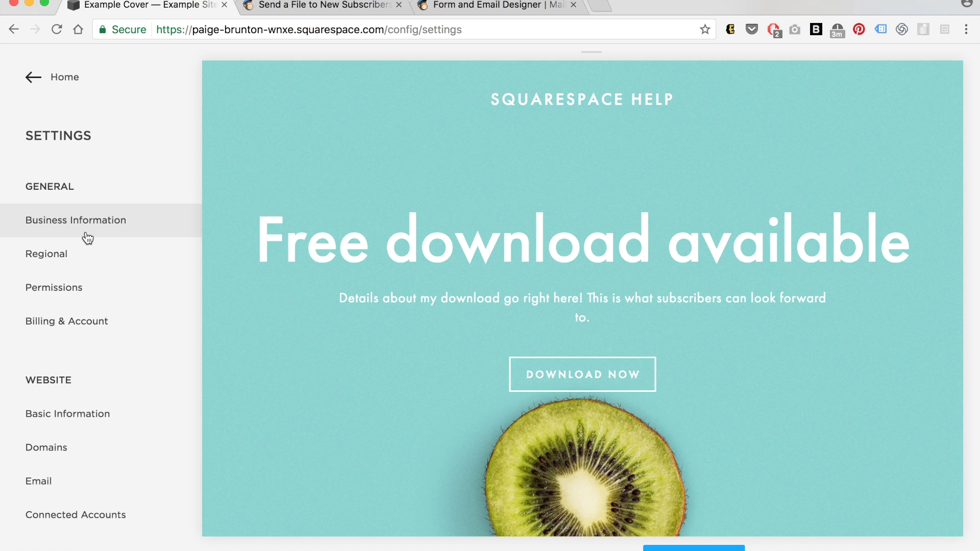
left_click(94, 313)
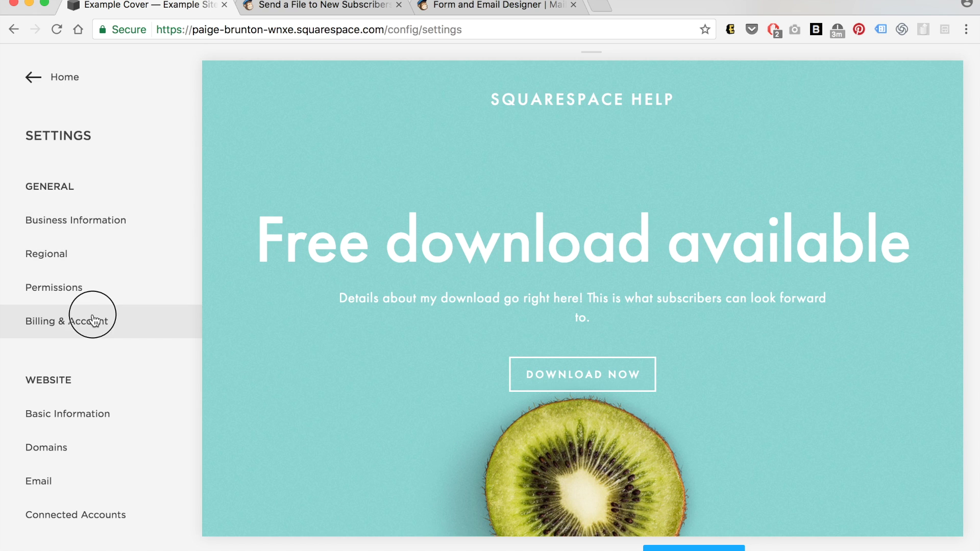
left_click(43, 187)
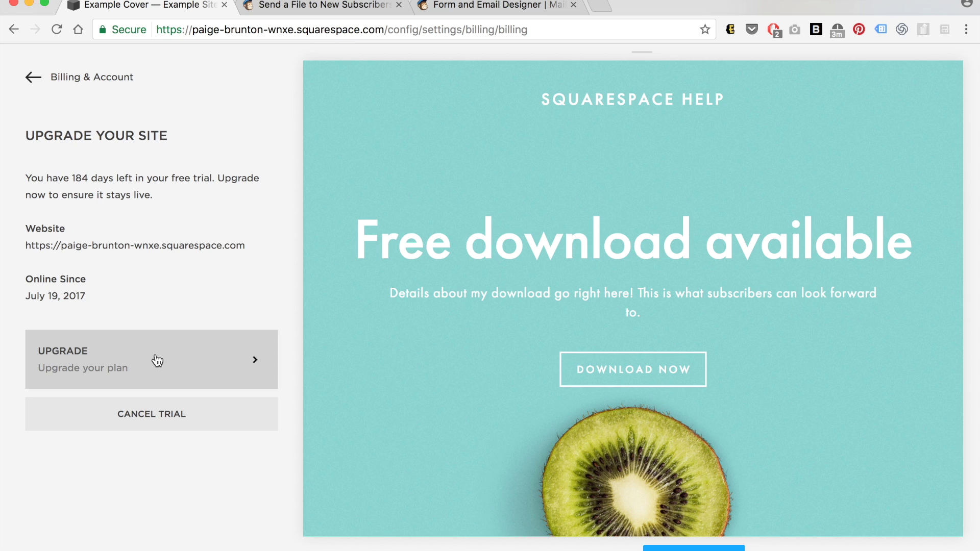
left_click(77, 82)
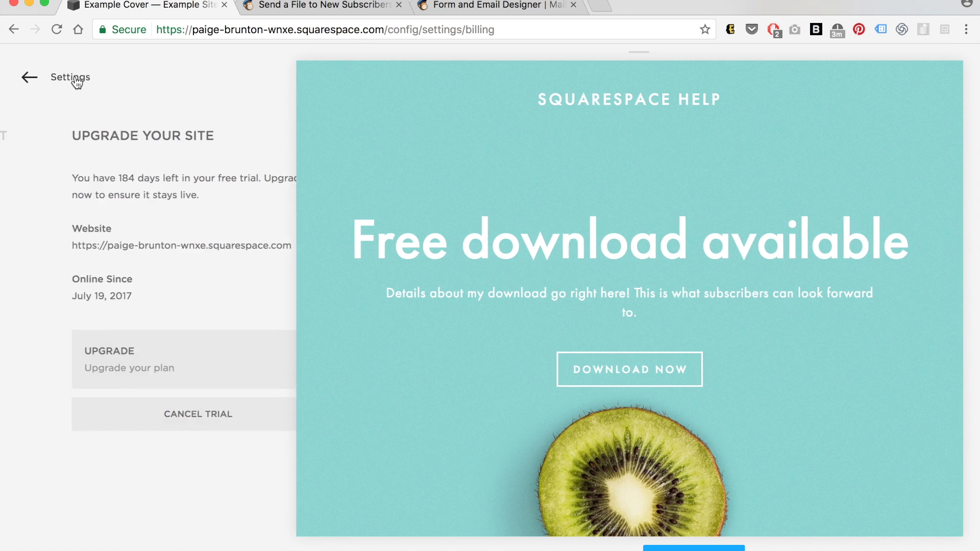
Set Example Cover as the site homepage, confirm it, and save the page settings.
left_click(76, 81)
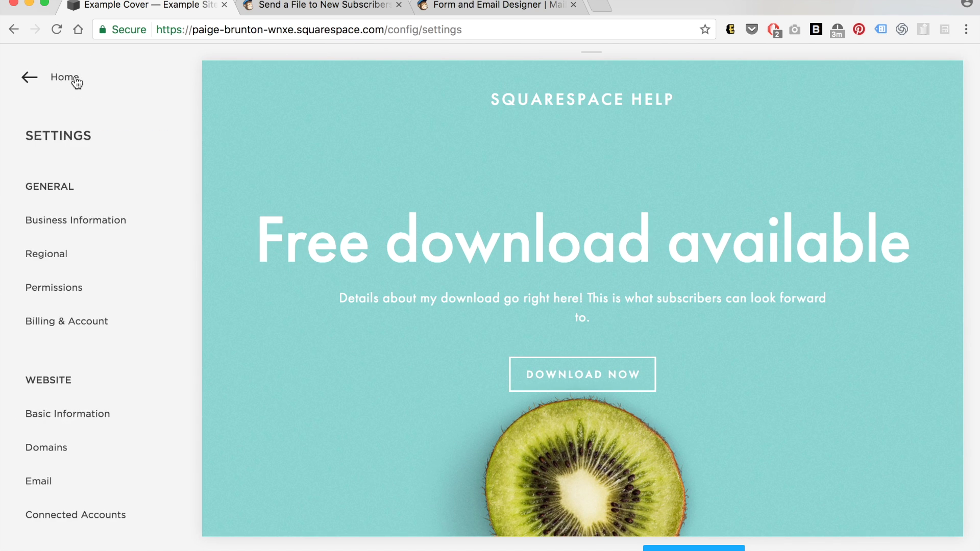
left_click(75, 80)
left_click(100, 227)
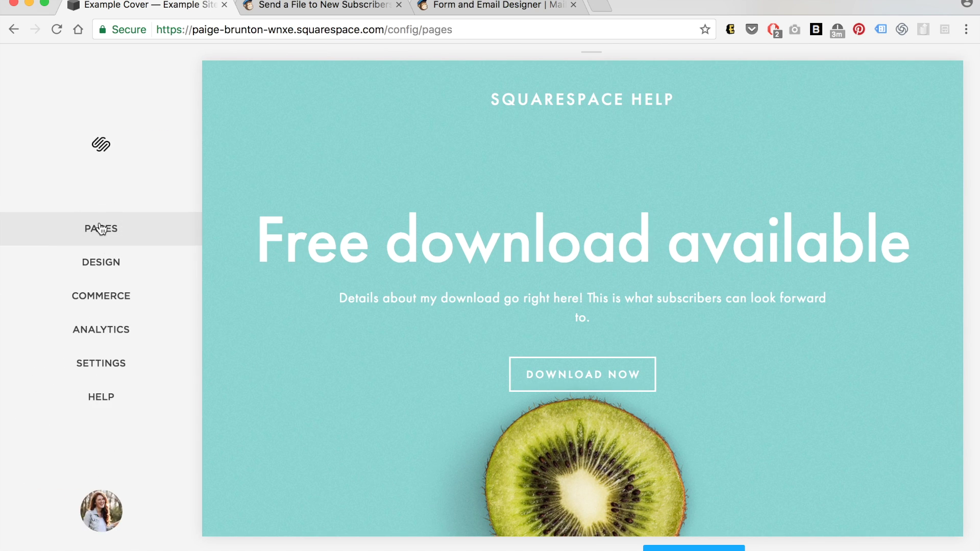
mouse_move(81, 157)
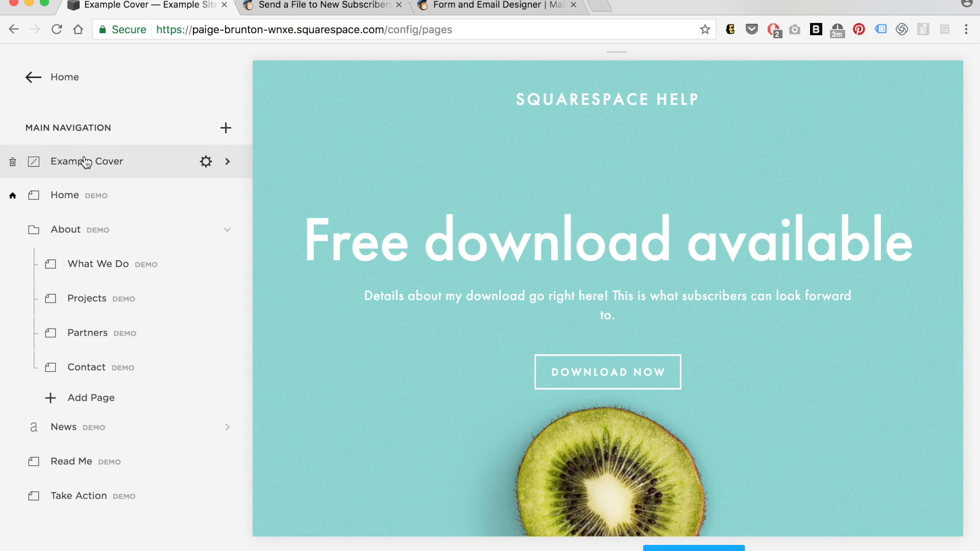
left_click(206, 162)
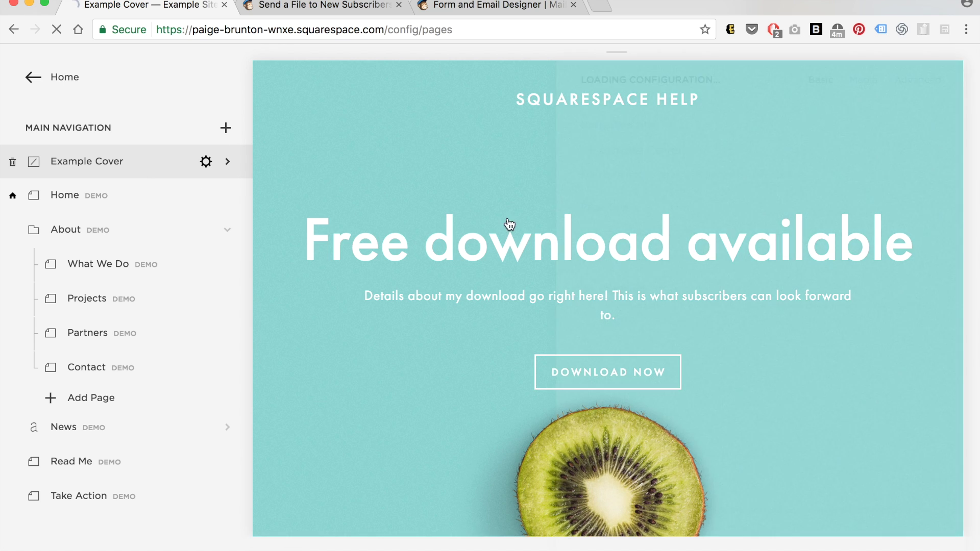
scroll(699, 338, "down", 5)
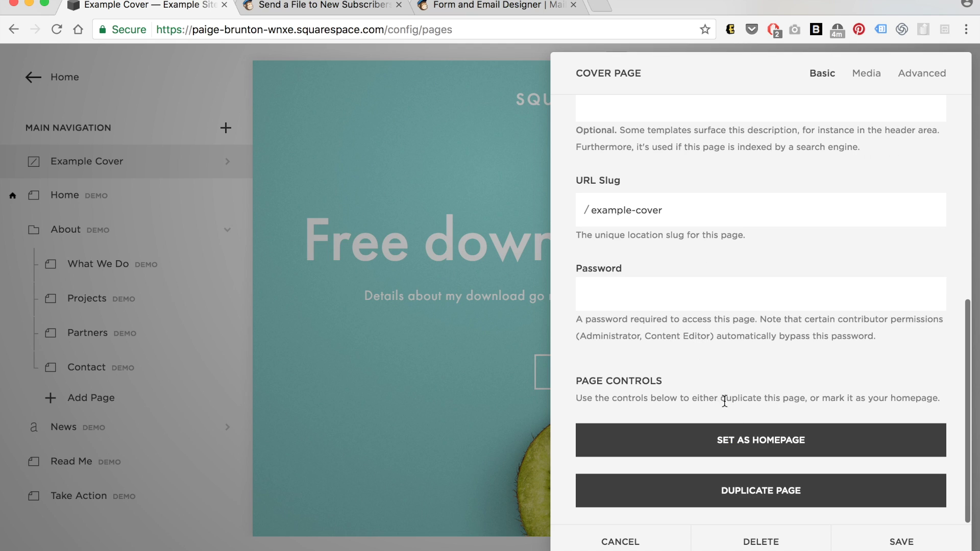
left_click(749, 441)
left_click(788, 489)
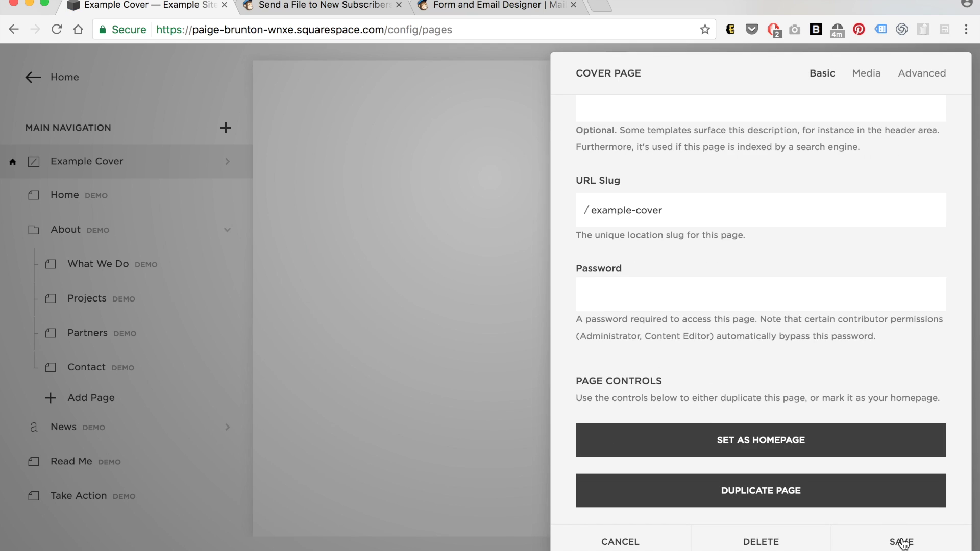
left_click(901, 540)
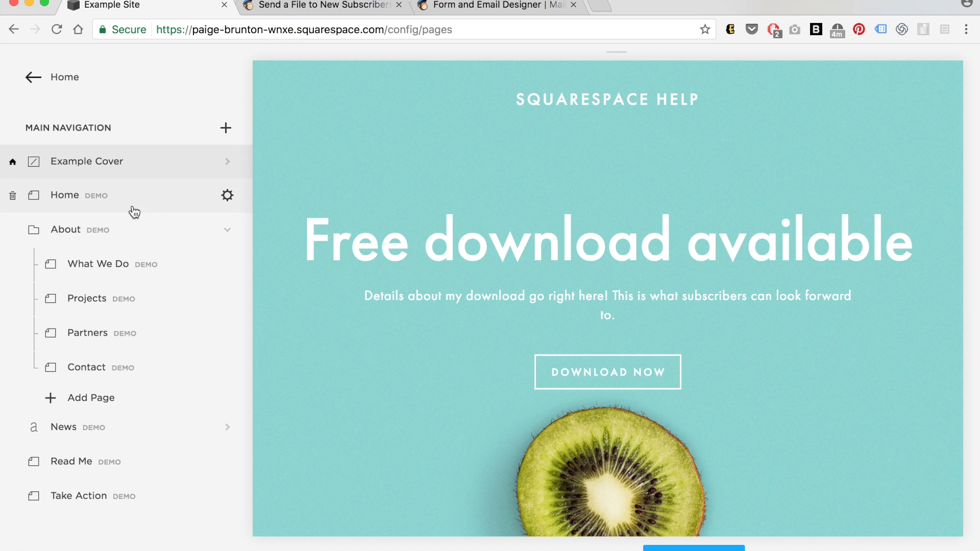
Delete the demo Home, About, News, Read Me and Take Action pages.
left_click(13, 195)
left_click(210, 239)
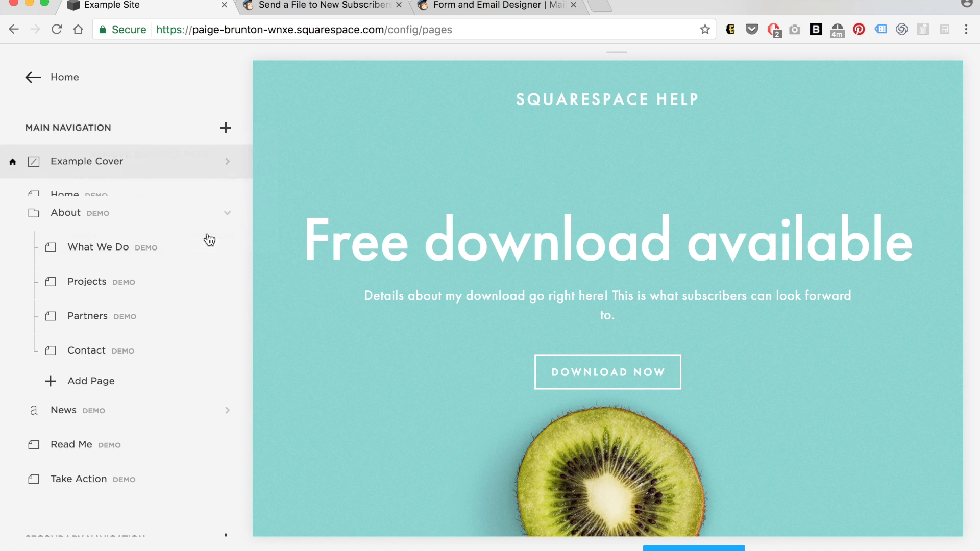
left_click(14, 197)
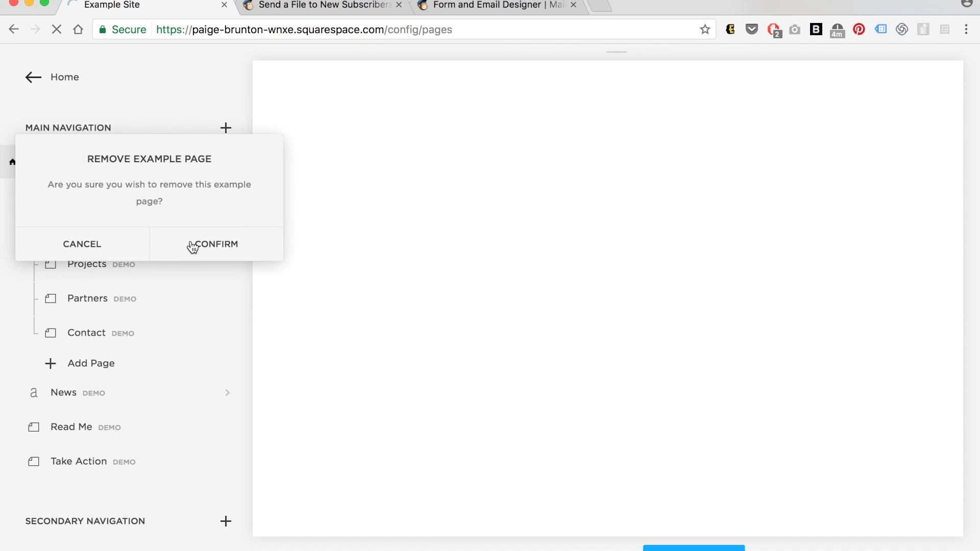
left_click(194, 244)
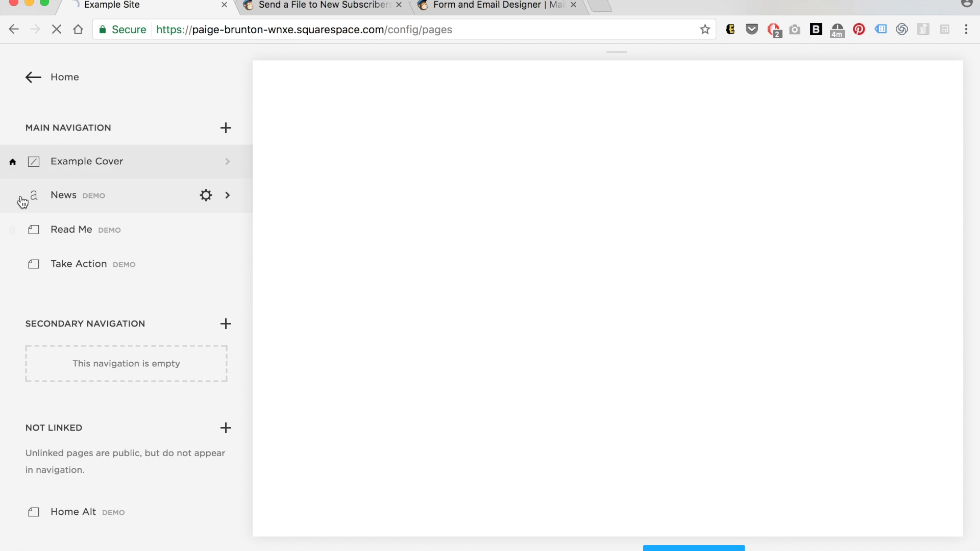
left_click(14, 196)
left_click(208, 240)
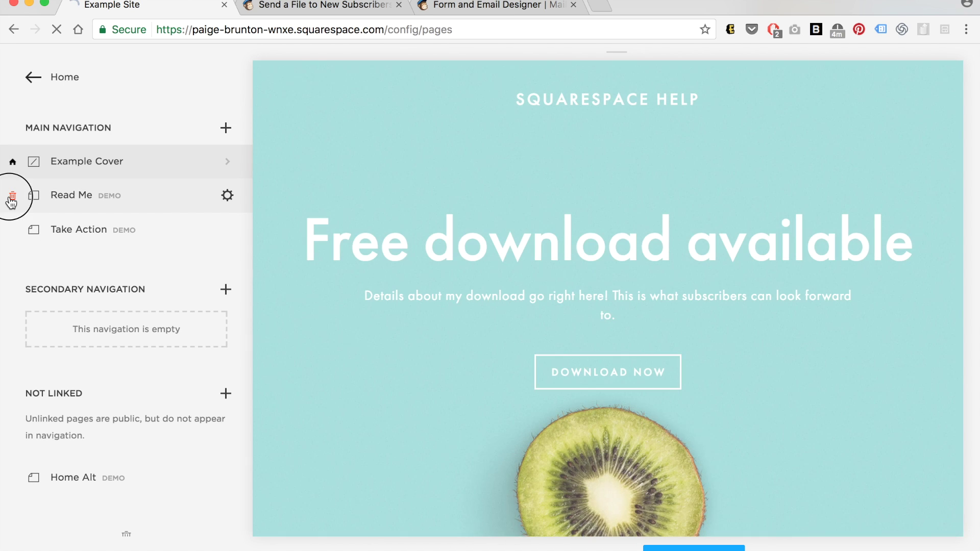
left_click(14, 196)
key("Return")
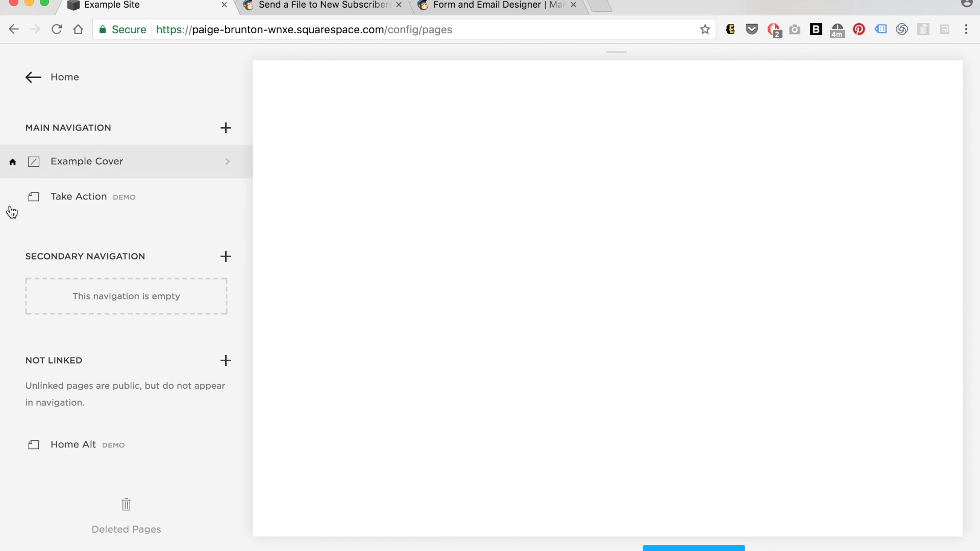
left_click(14, 196)
left_click(214, 244)
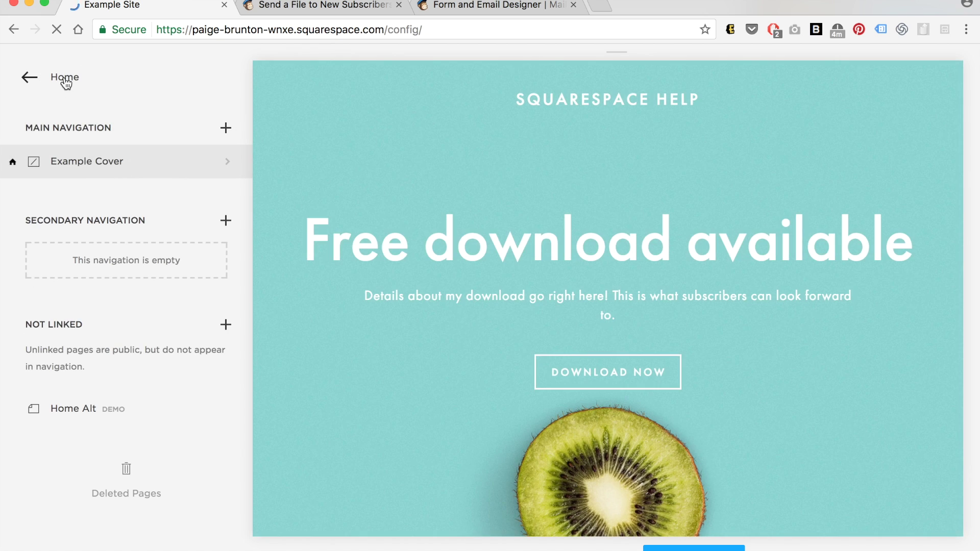
left_click(65, 80)
Open the annual checkout for the Personal plan from the Billing upgrade options.
left_click(97, 364)
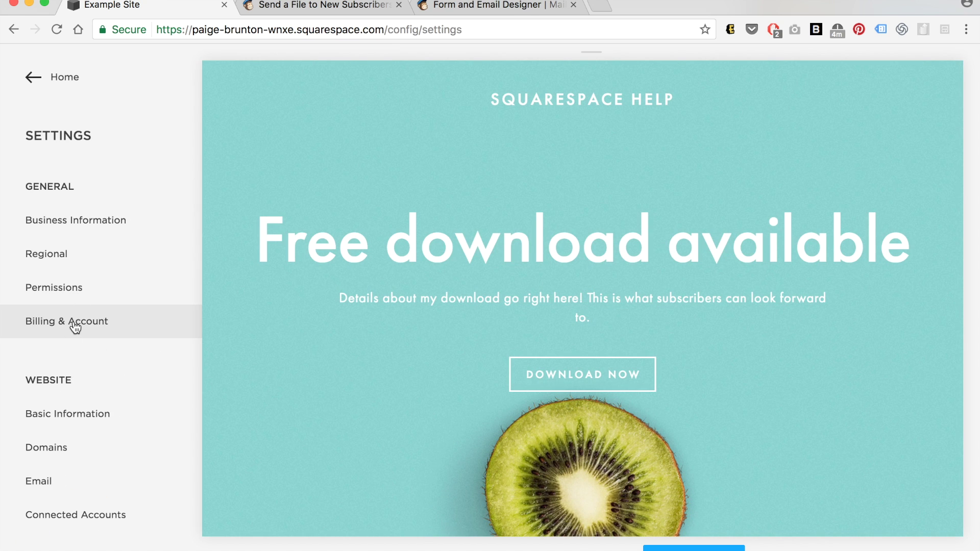
left_click(75, 327)
left_click(51, 182)
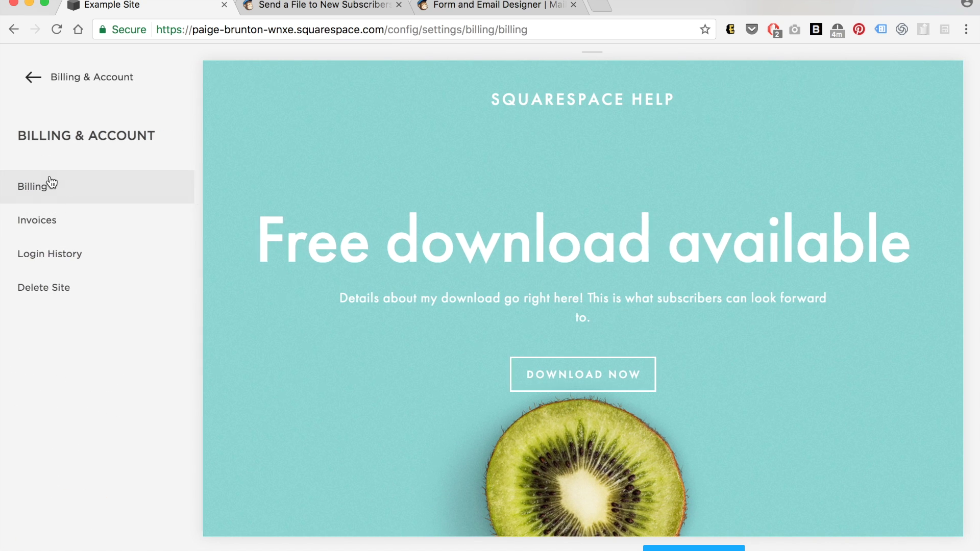
left_click(152, 359)
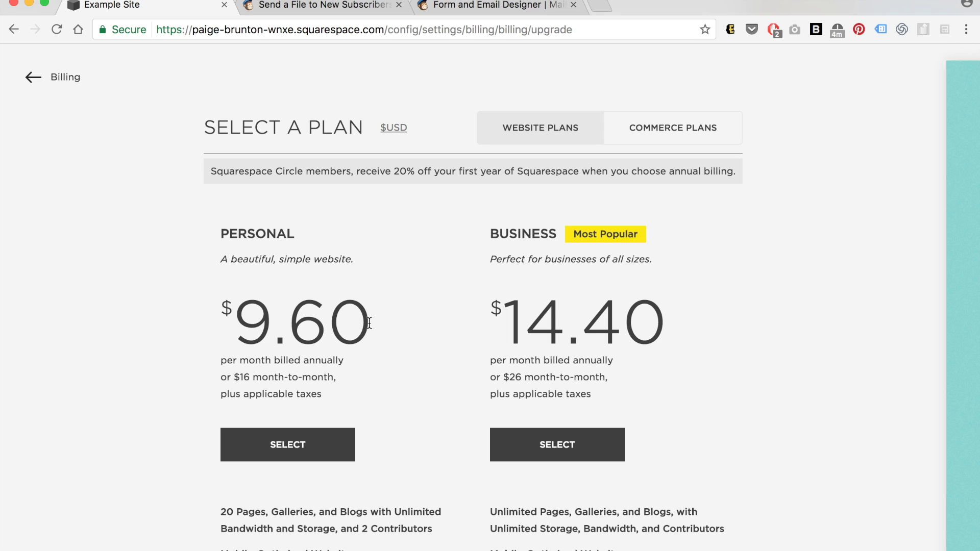
left_click(288, 445)
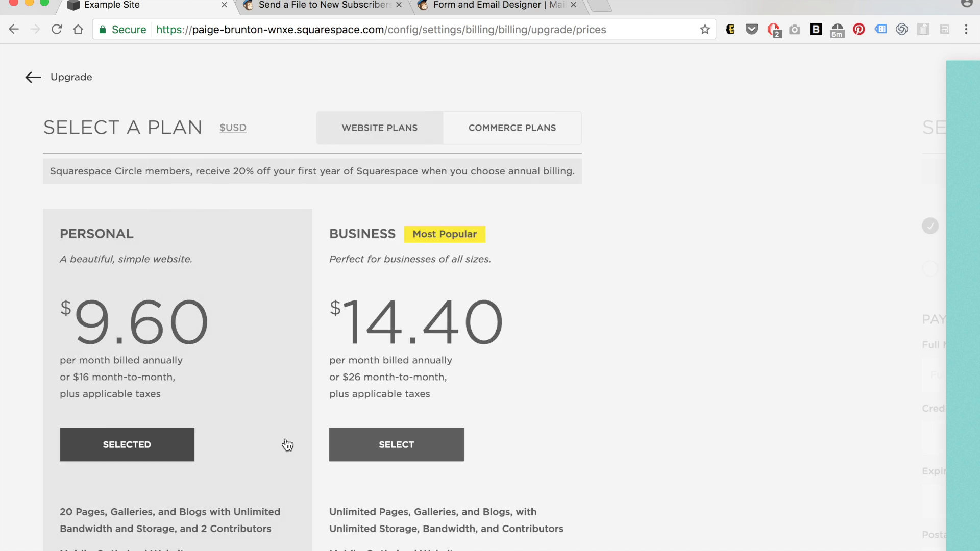
scroll(318, 326, "down", 7)
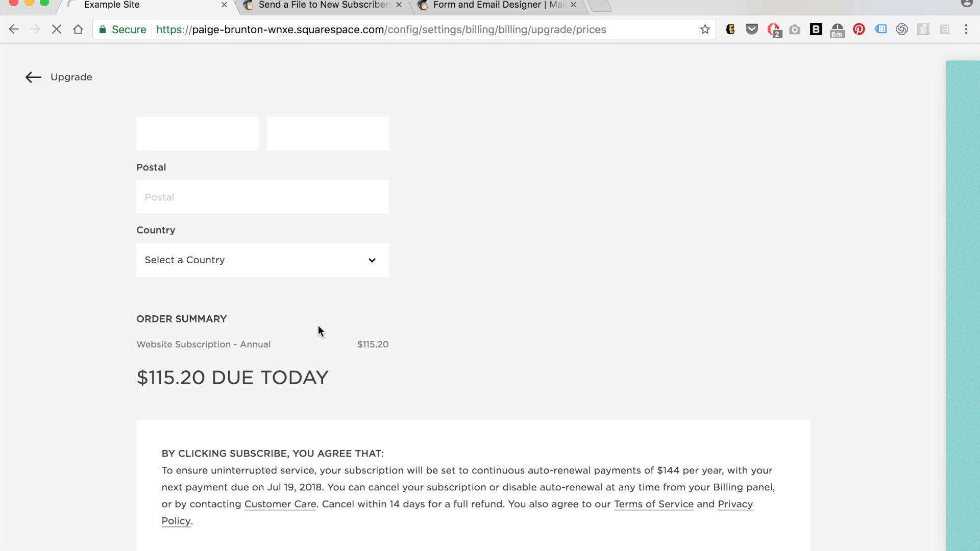
scroll(102, 362, "up", 7)
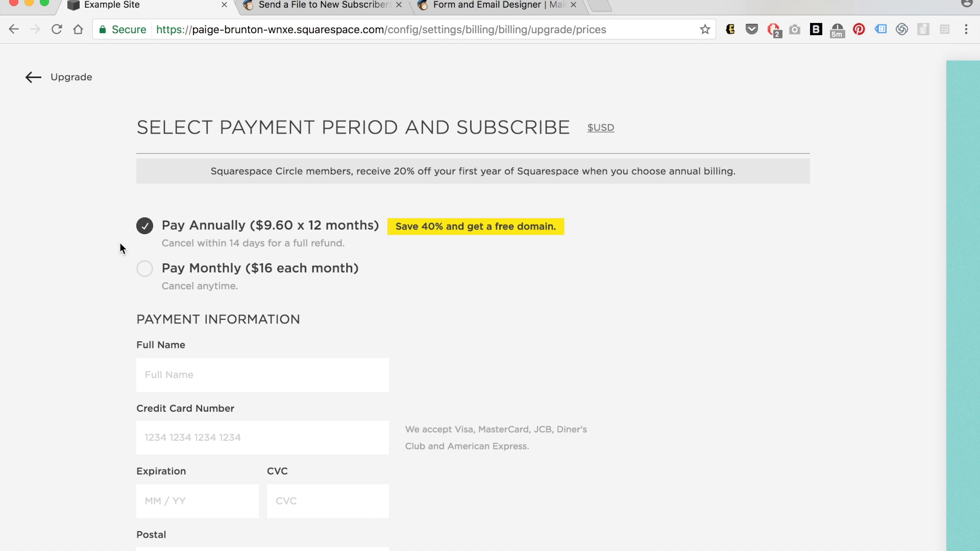
Back out of the checkout to the main settings list without subscribing.
left_click(68, 77)
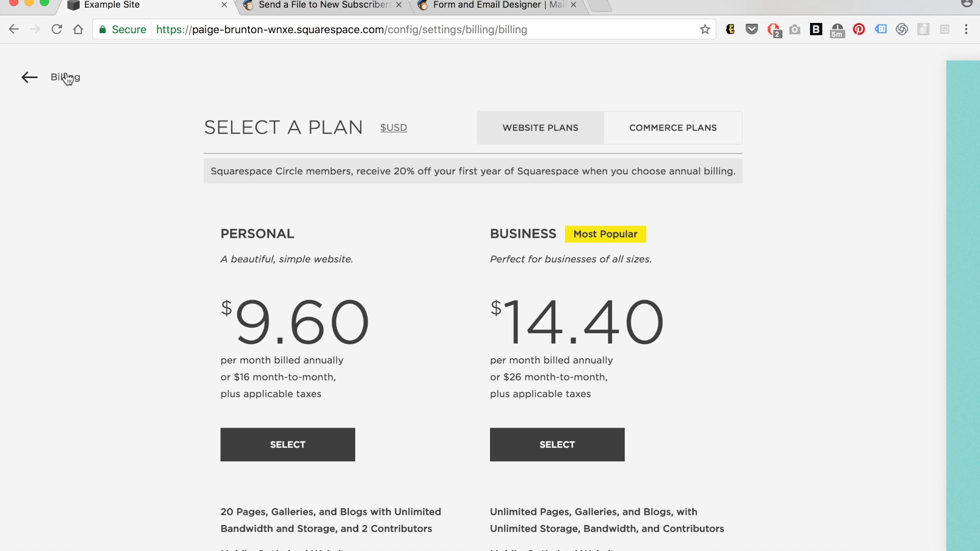
left_click(68, 77)
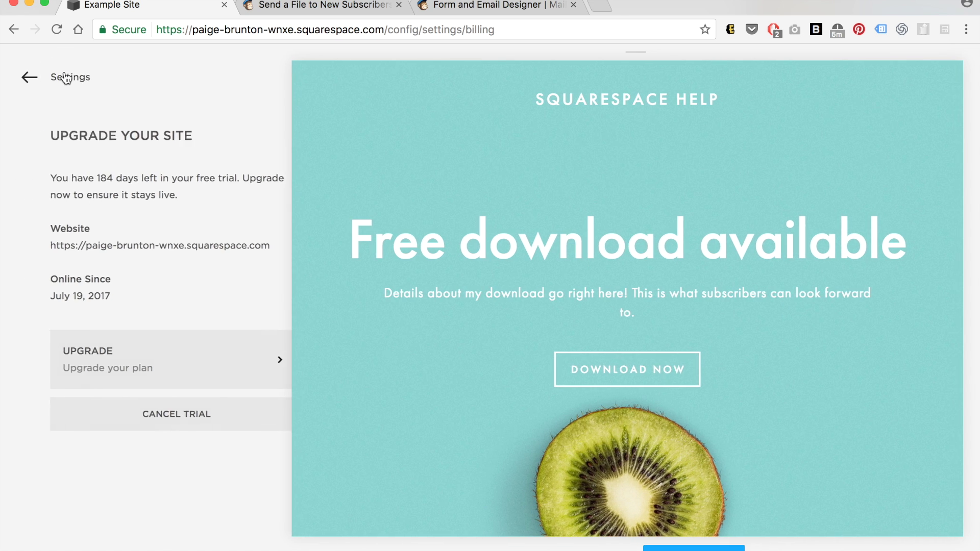
left_click(67, 77)
left_click(66, 78)
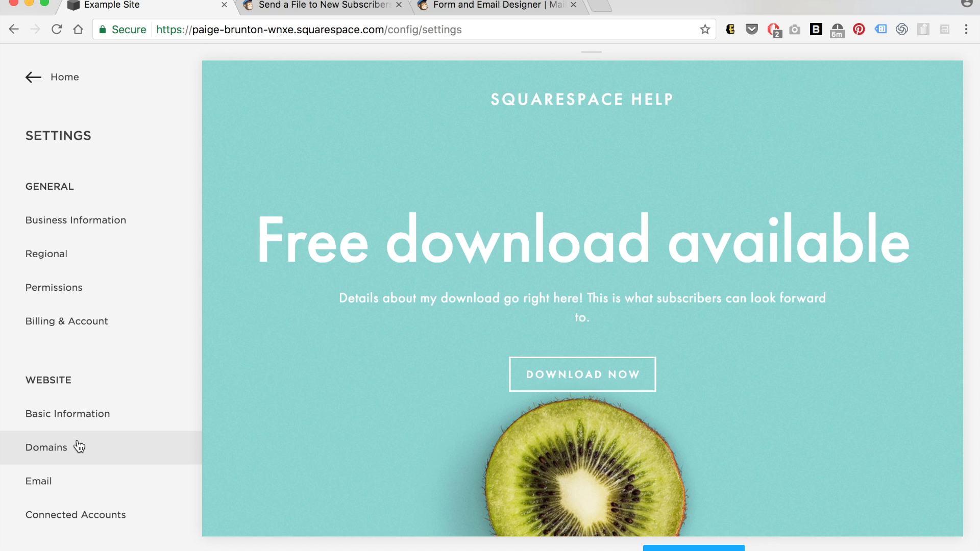
From Domains settings, search for 'newfabwebsite' and add newfabwebsite.com to the cart.
left_click(79, 447)
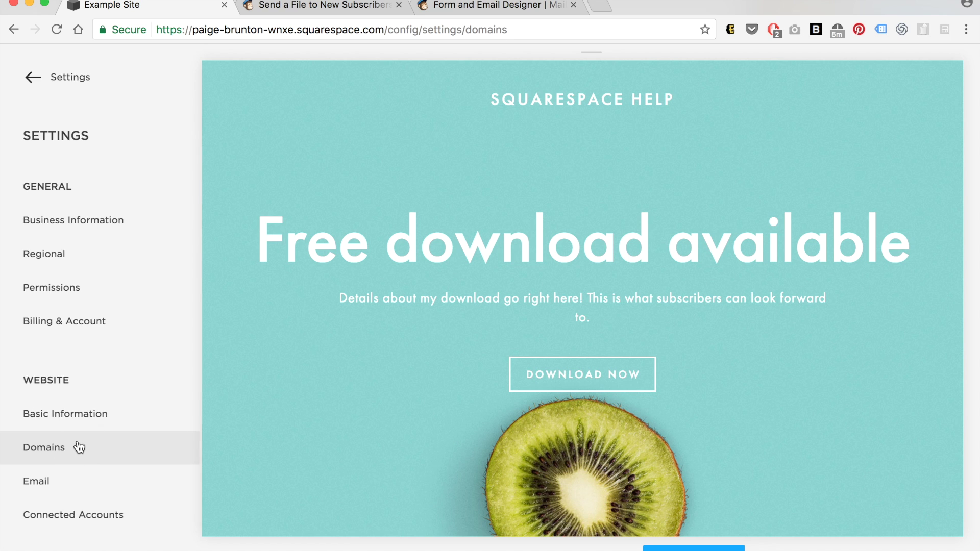
left_click(133, 237)
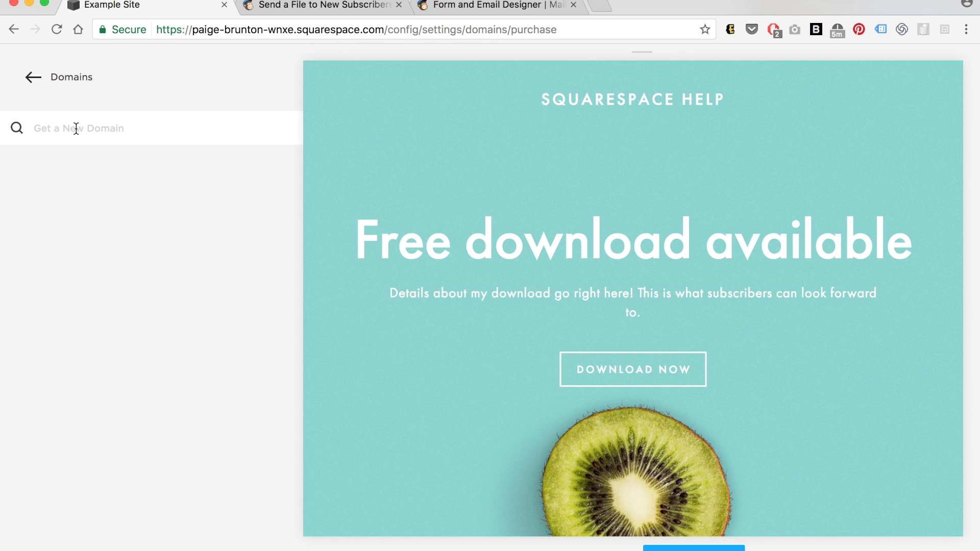
left_click(76, 128)
type("newfabwebsite")
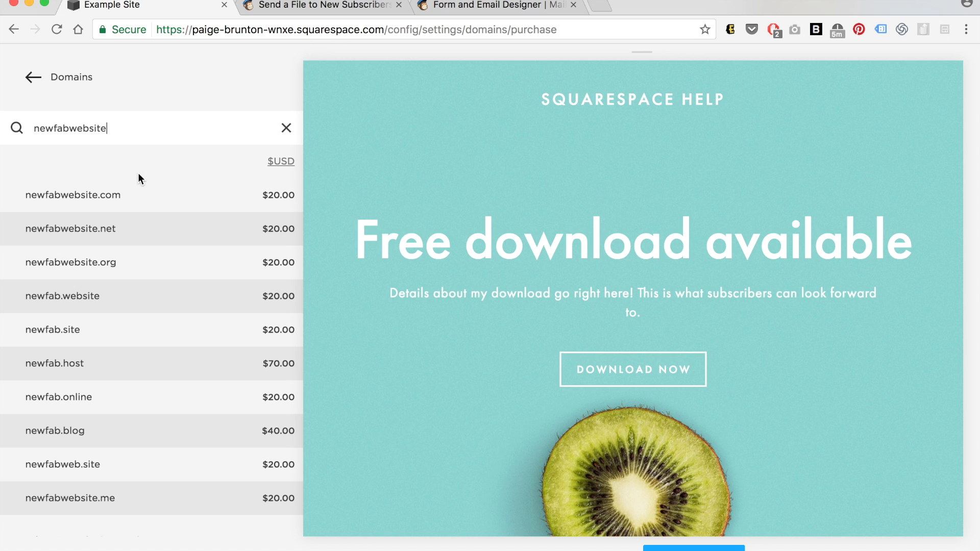
mouse_move(175, 197)
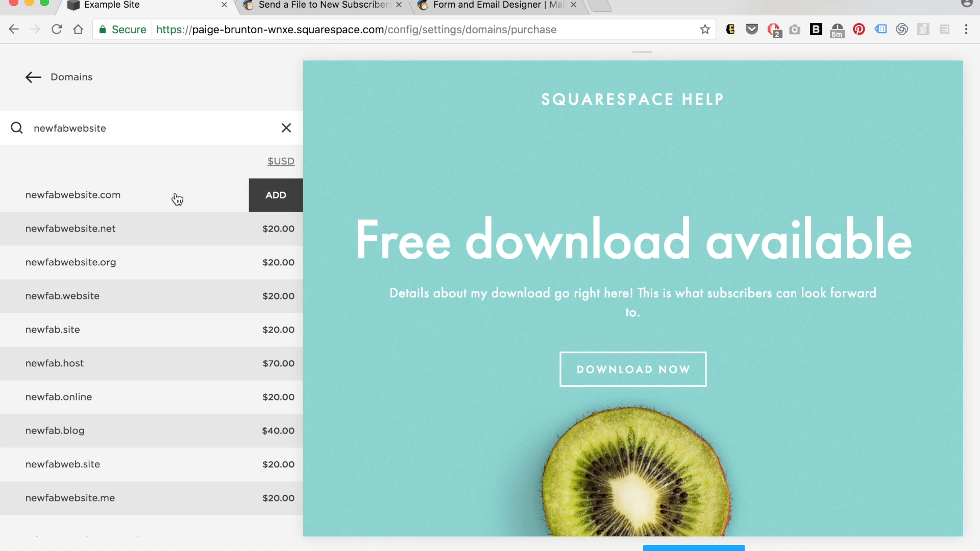
left_click(277, 198)
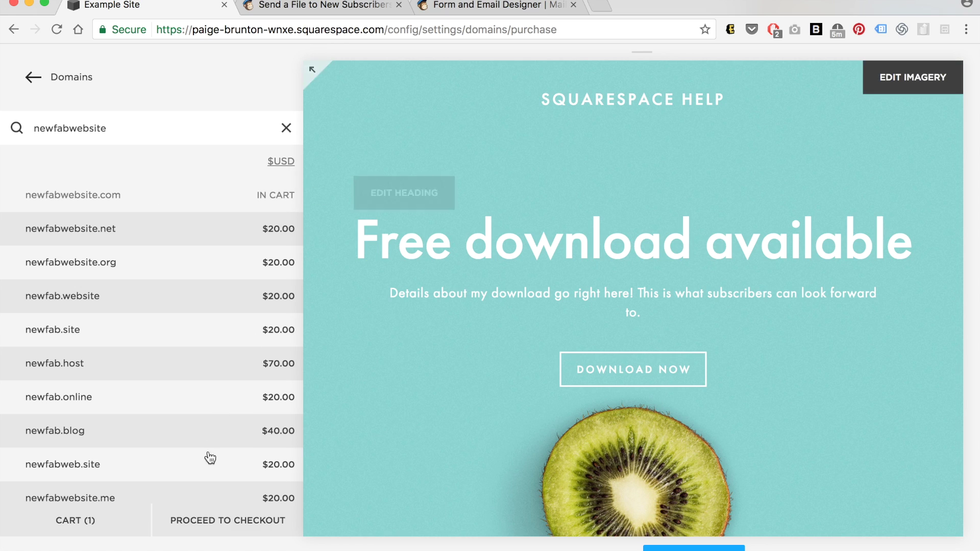
Proceed to checkout for newfabwebsite.com and submit the registration contact details.
left_click(225, 520)
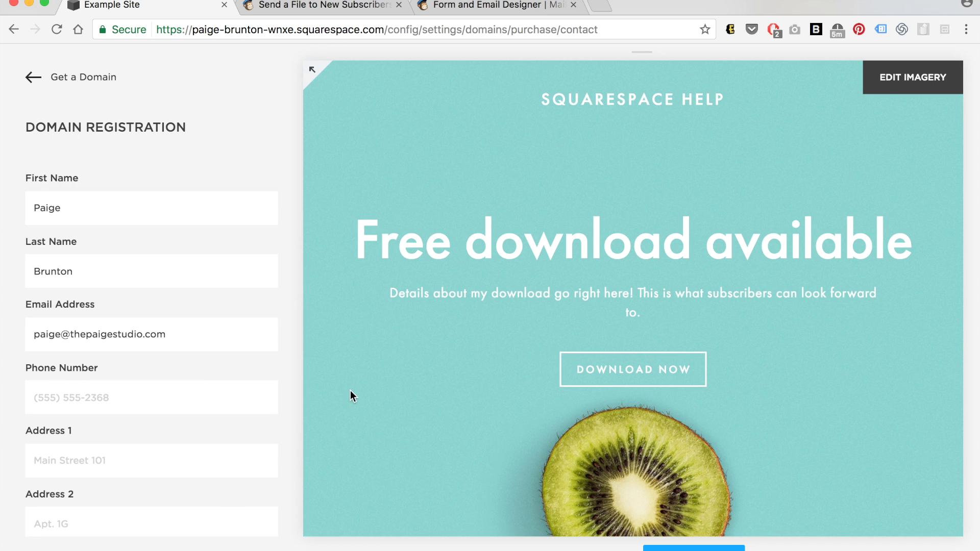
scroll(3, 299, "down", 10)
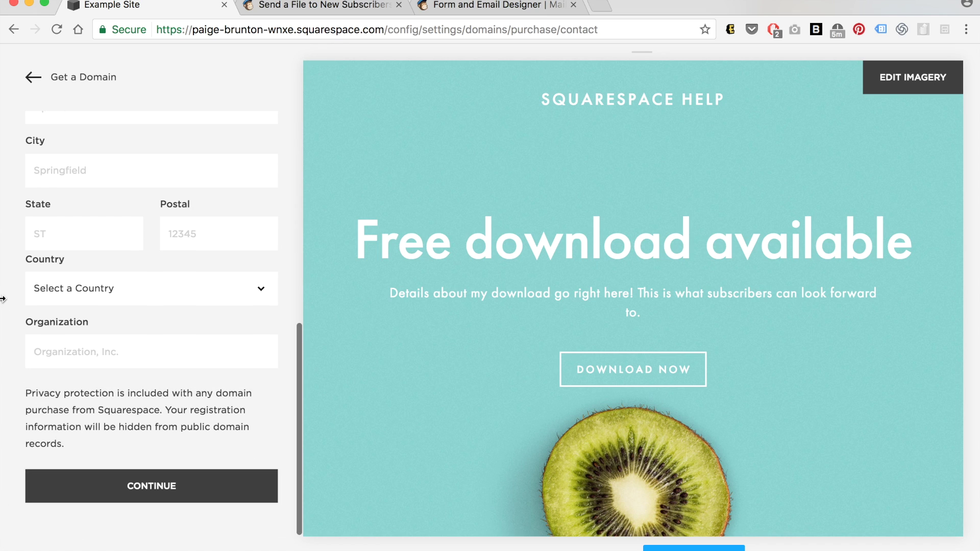
left_click(153, 486)
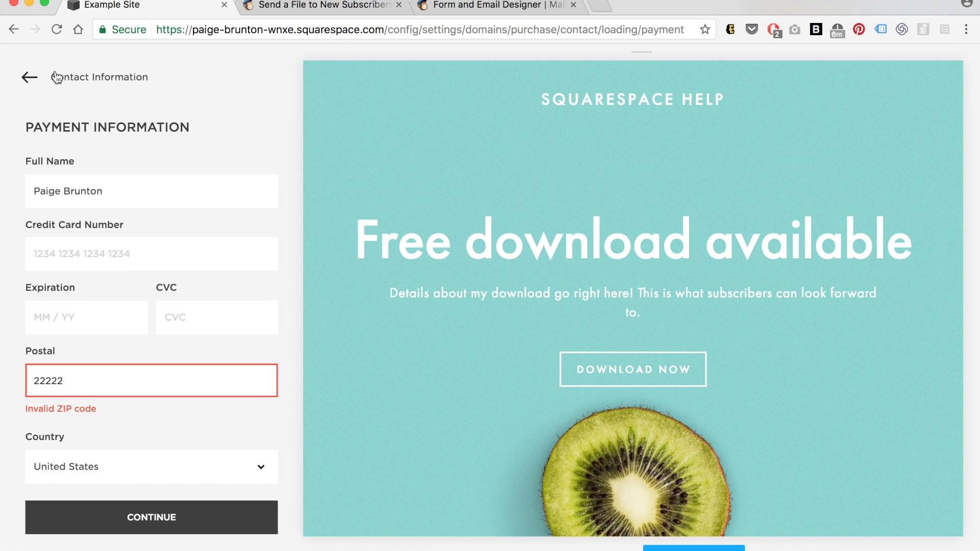
Back out through the checkout and settings pages to the main dashboard without purchasing.
left_click(57, 77)
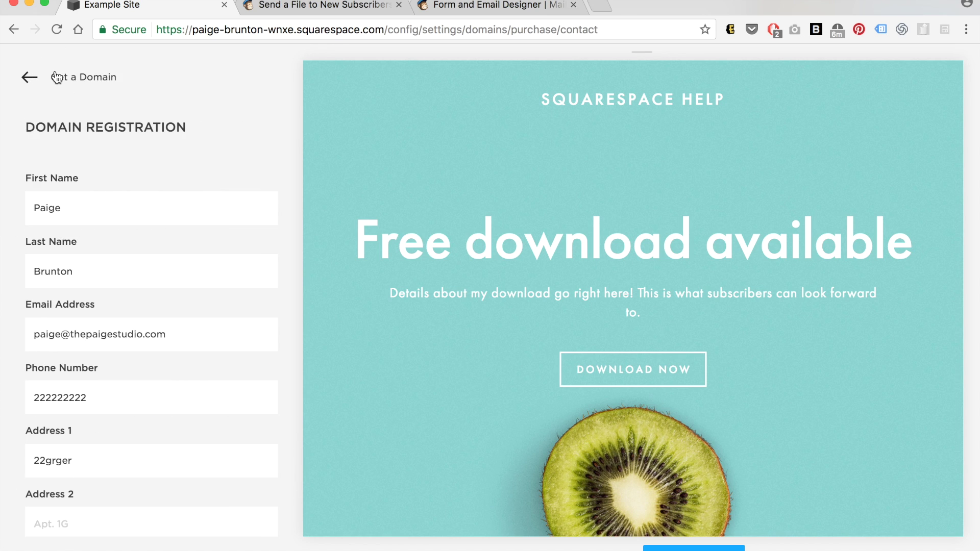
left_click(57, 77)
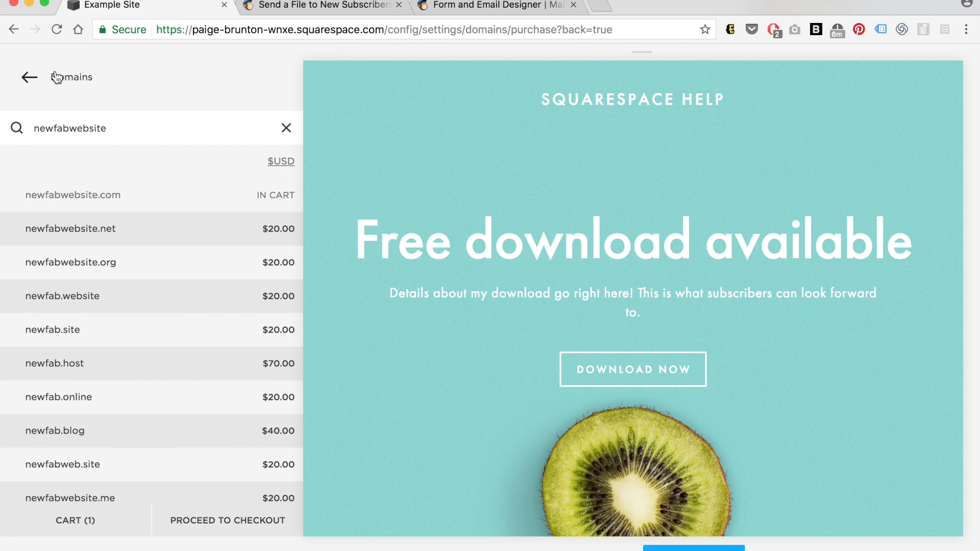
left_click(58, 77)
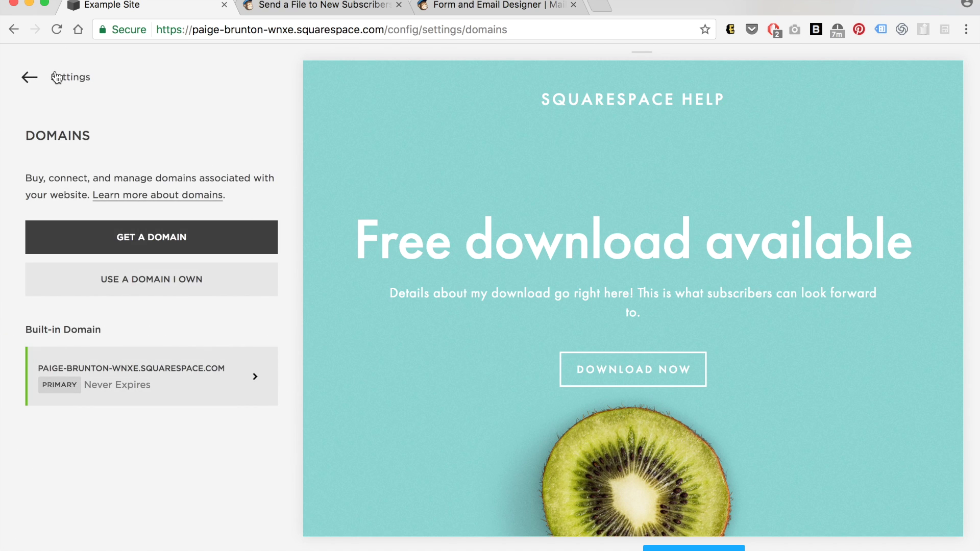
left_click(57, 77)
left_click(57, 77)
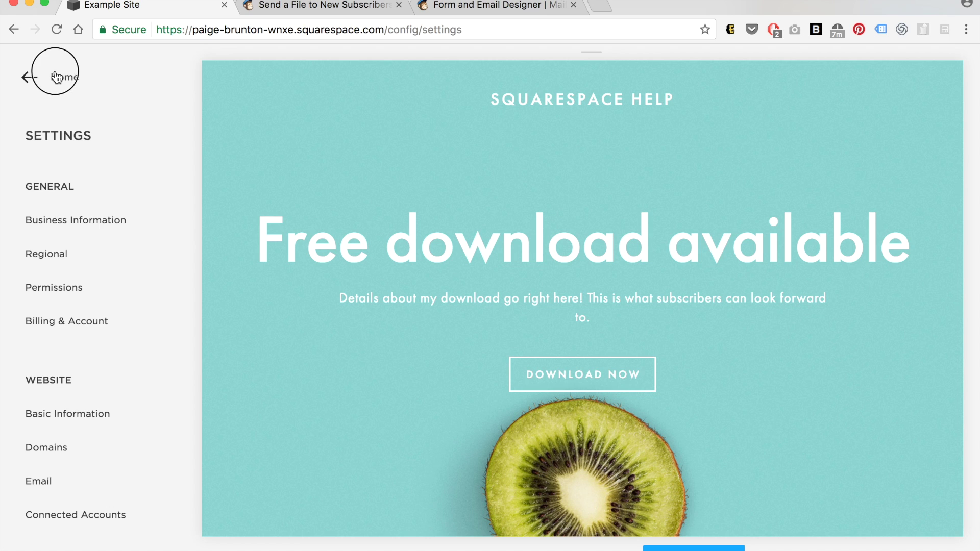
left_click(57, 77)
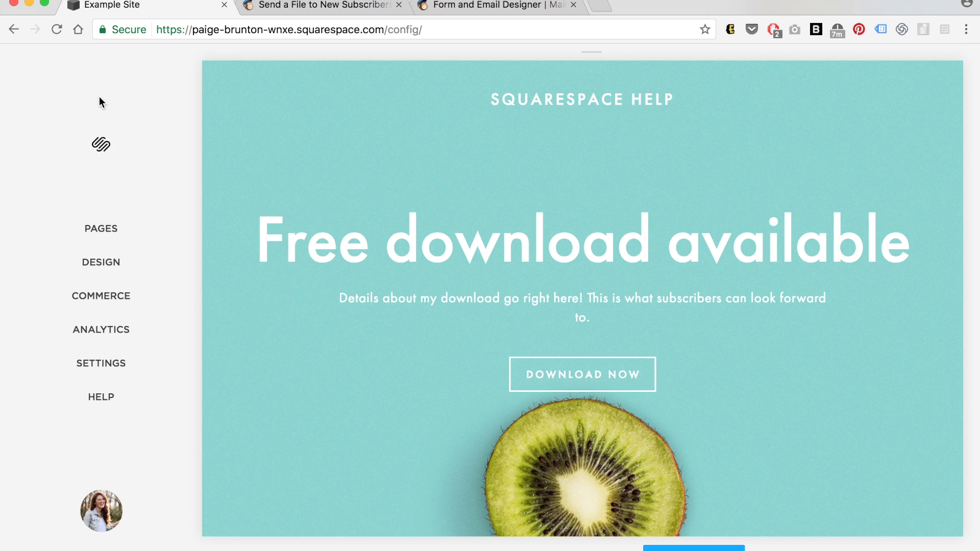
Load mynewfabwebsite.com in the Mailchimp tab, then return to Squarespace and expand the preview.
left_click(510, 6)
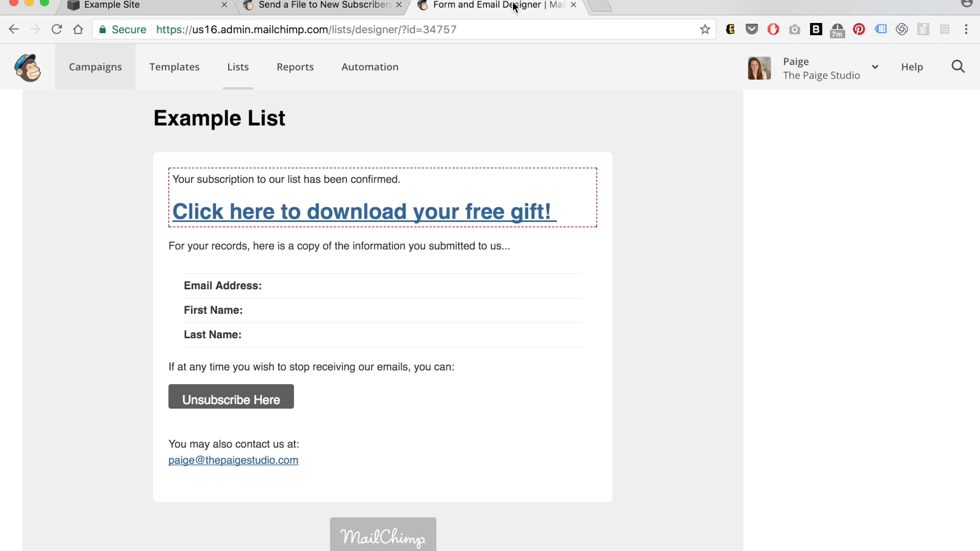
left_click(475, 30)
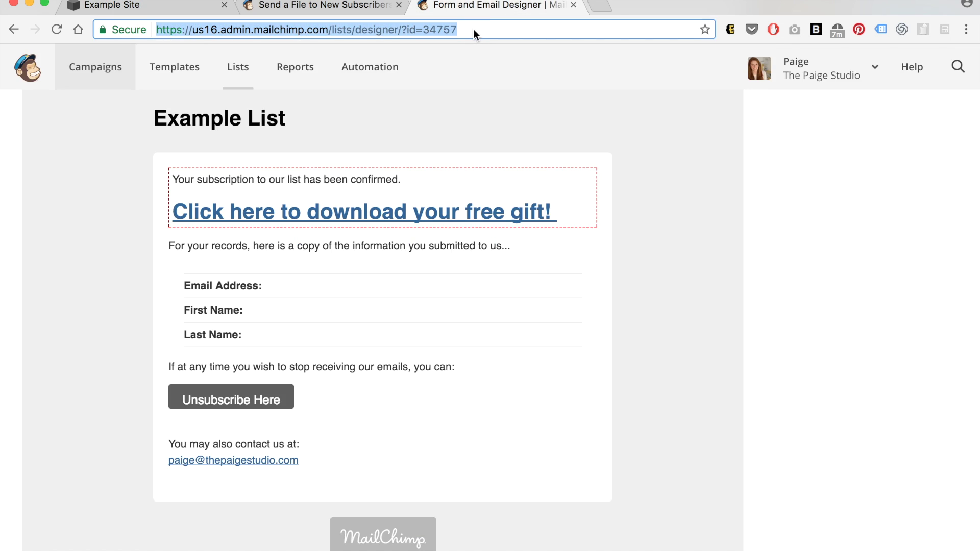
type("mynewfabwebsite.com")
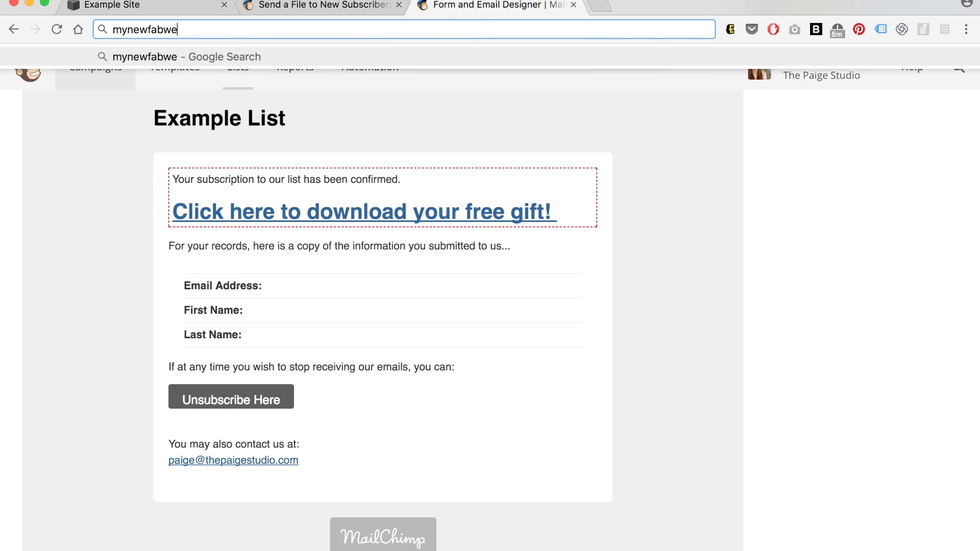
key("Return")
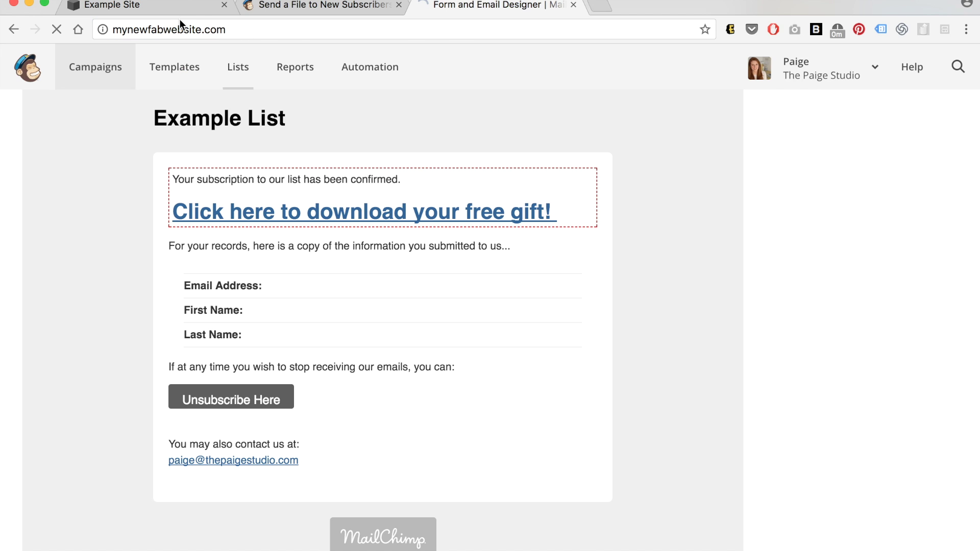
left_click(175, 10)
left_click(208, 72)
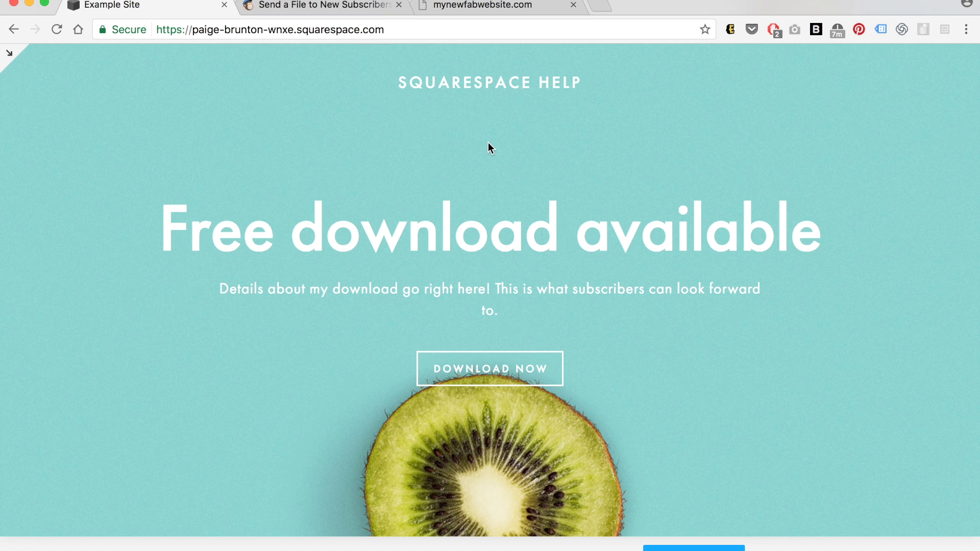
Click Download Now on the cover page to show the name-and-email Opt-in form.
left_click(489, 369)
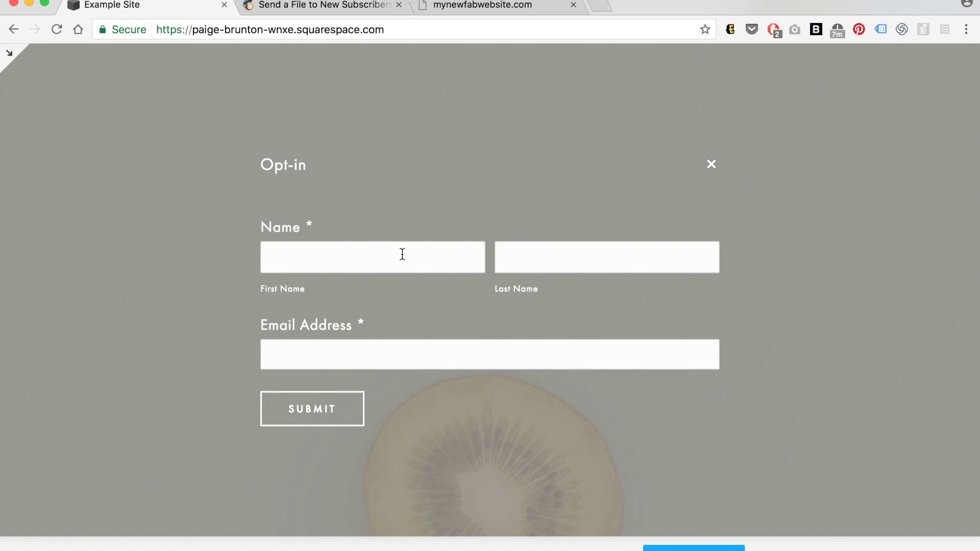